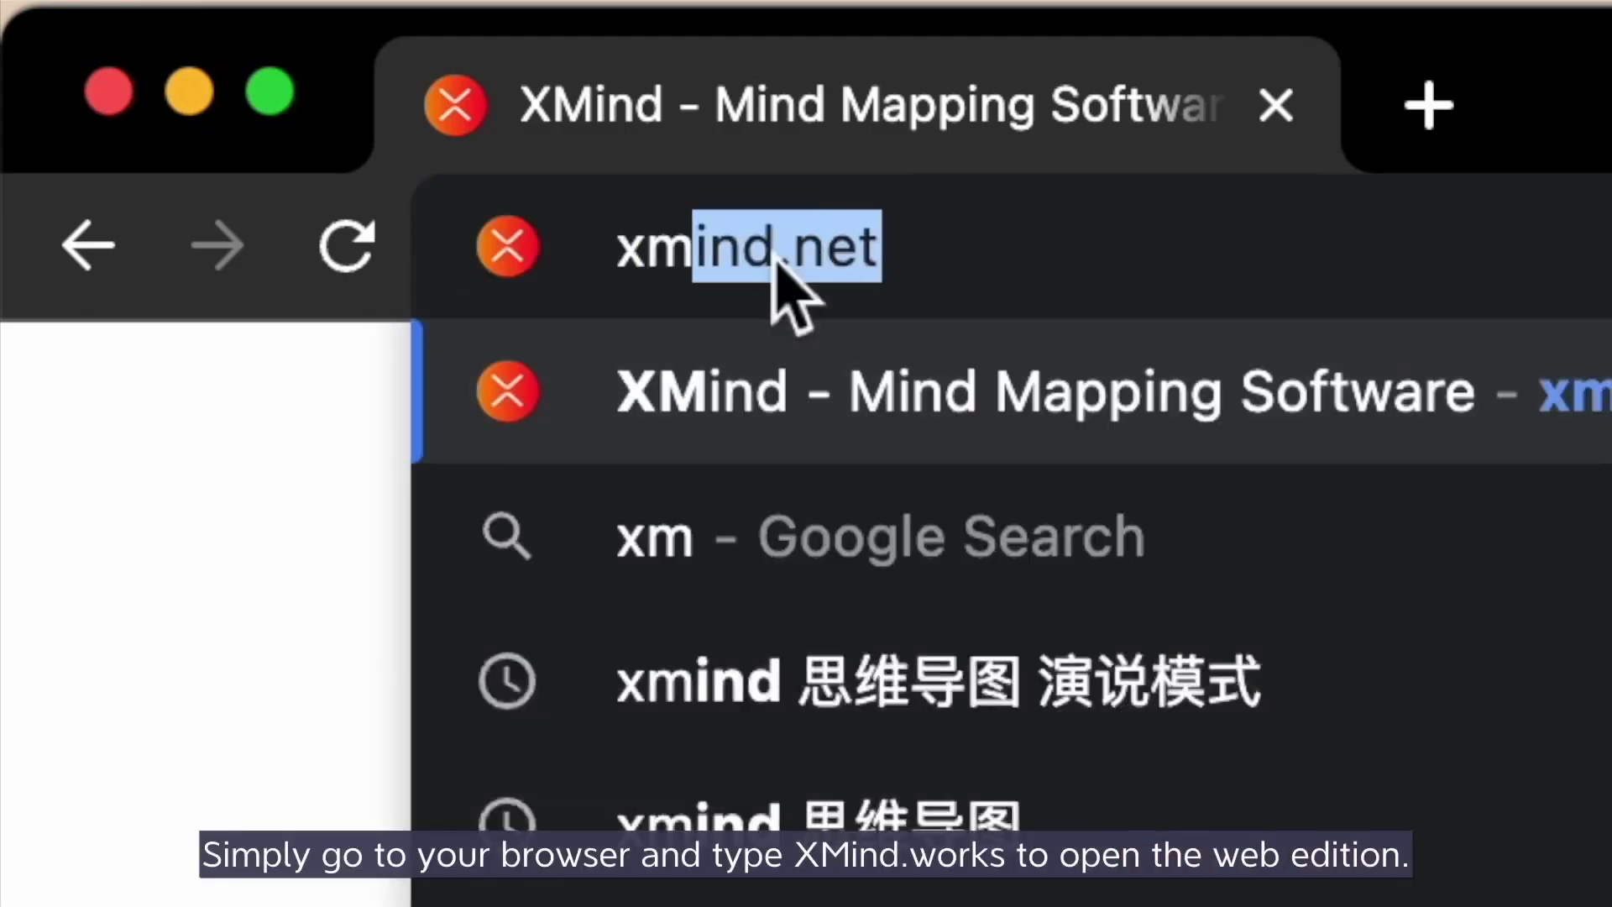
- Load the XMind.works web edition by entering xmind.works in Chrome's address bar
{"action": "type", "text": "ind.works"}
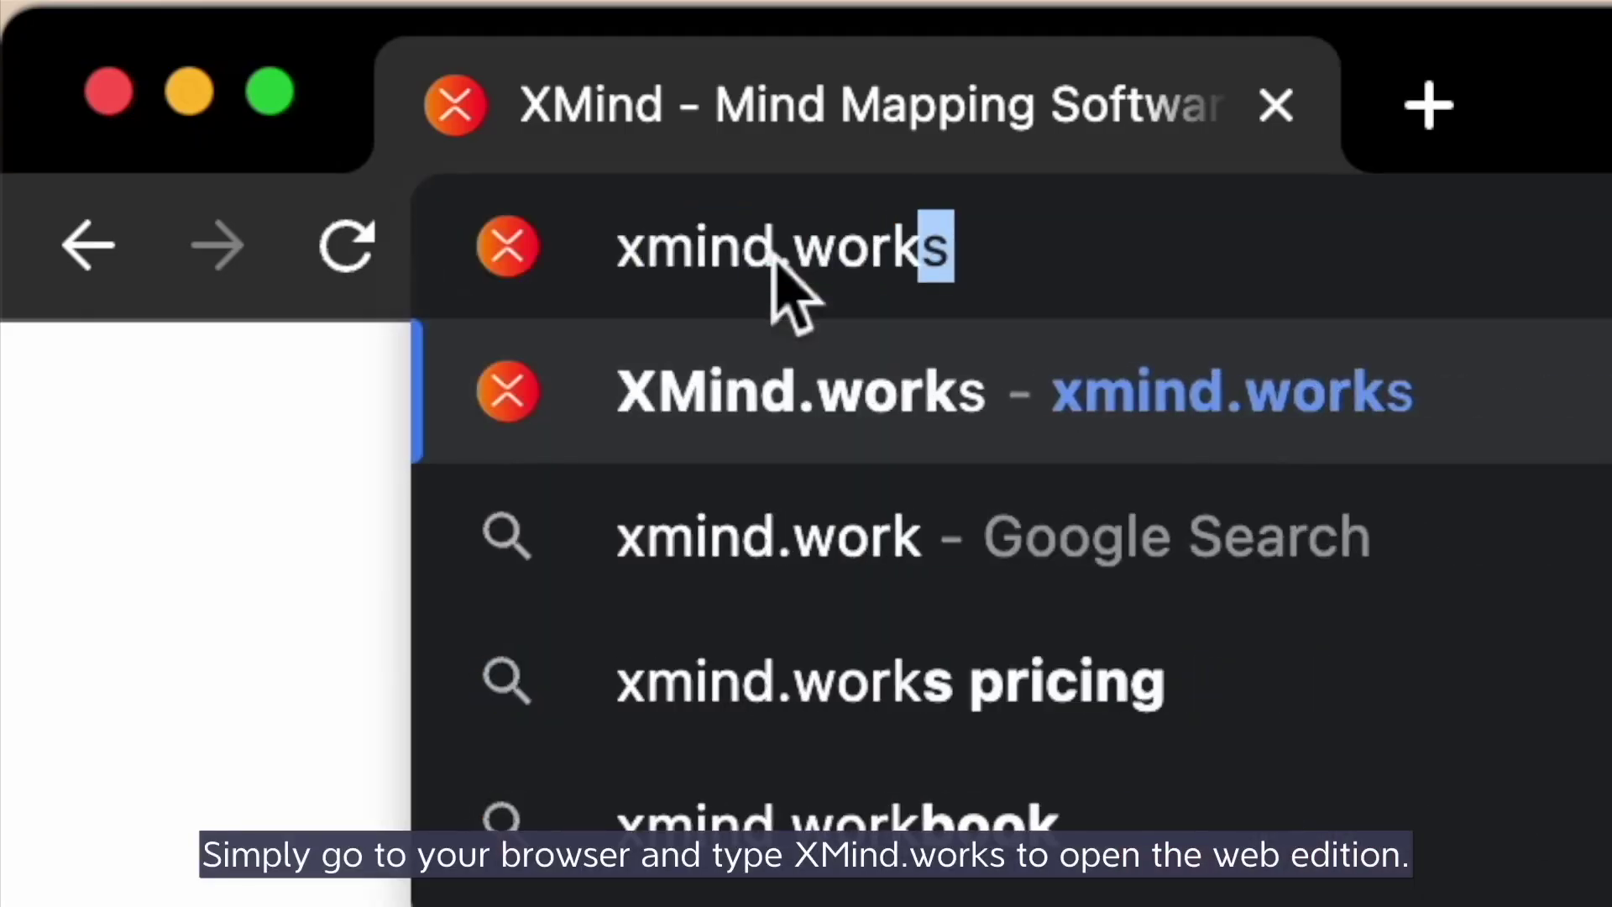
{"action": "key", "text": "Return"}
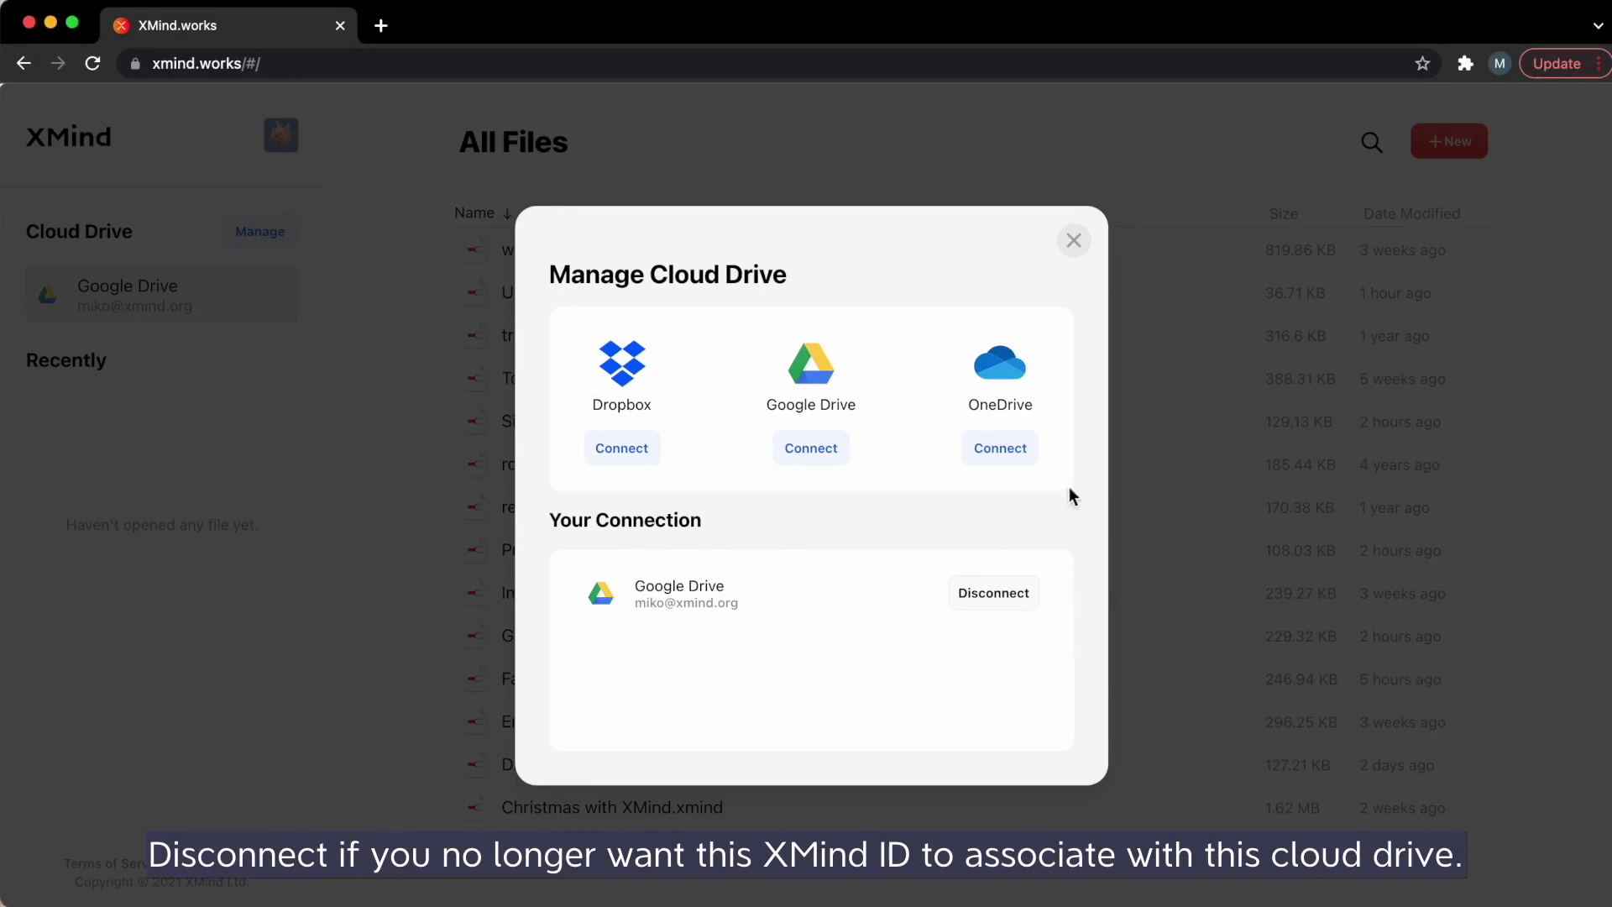
{"action": "left_click", "coordinate": [1073, 240]}
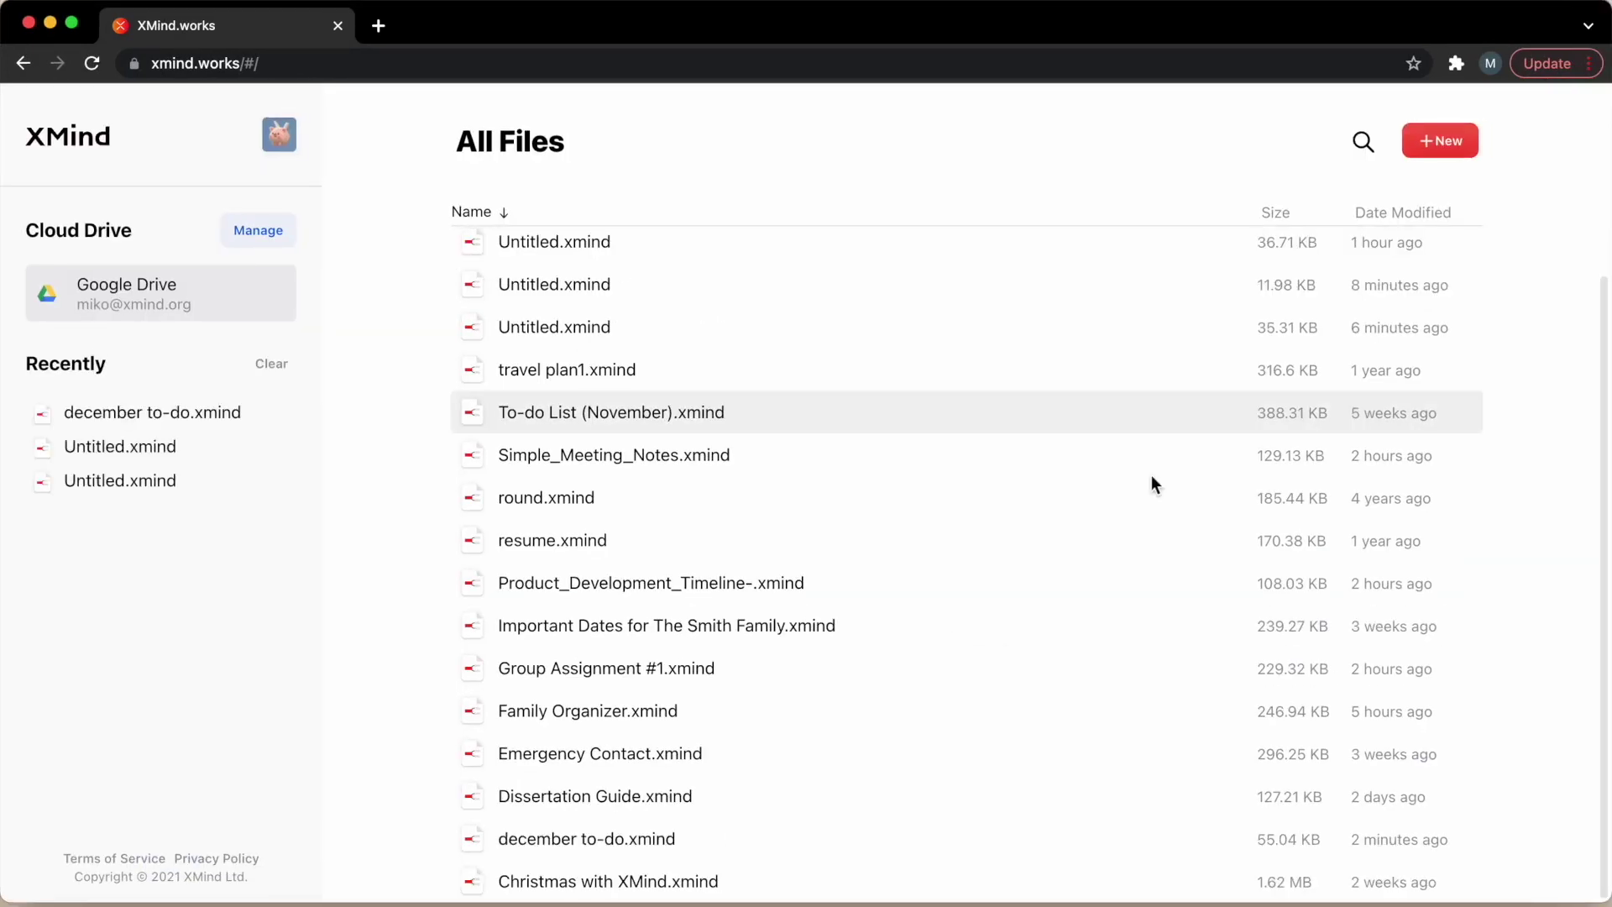
{"action": "scroll", "coordinate": [1151, 475], "scroll_direction": "up", "scroll_amount": 1}
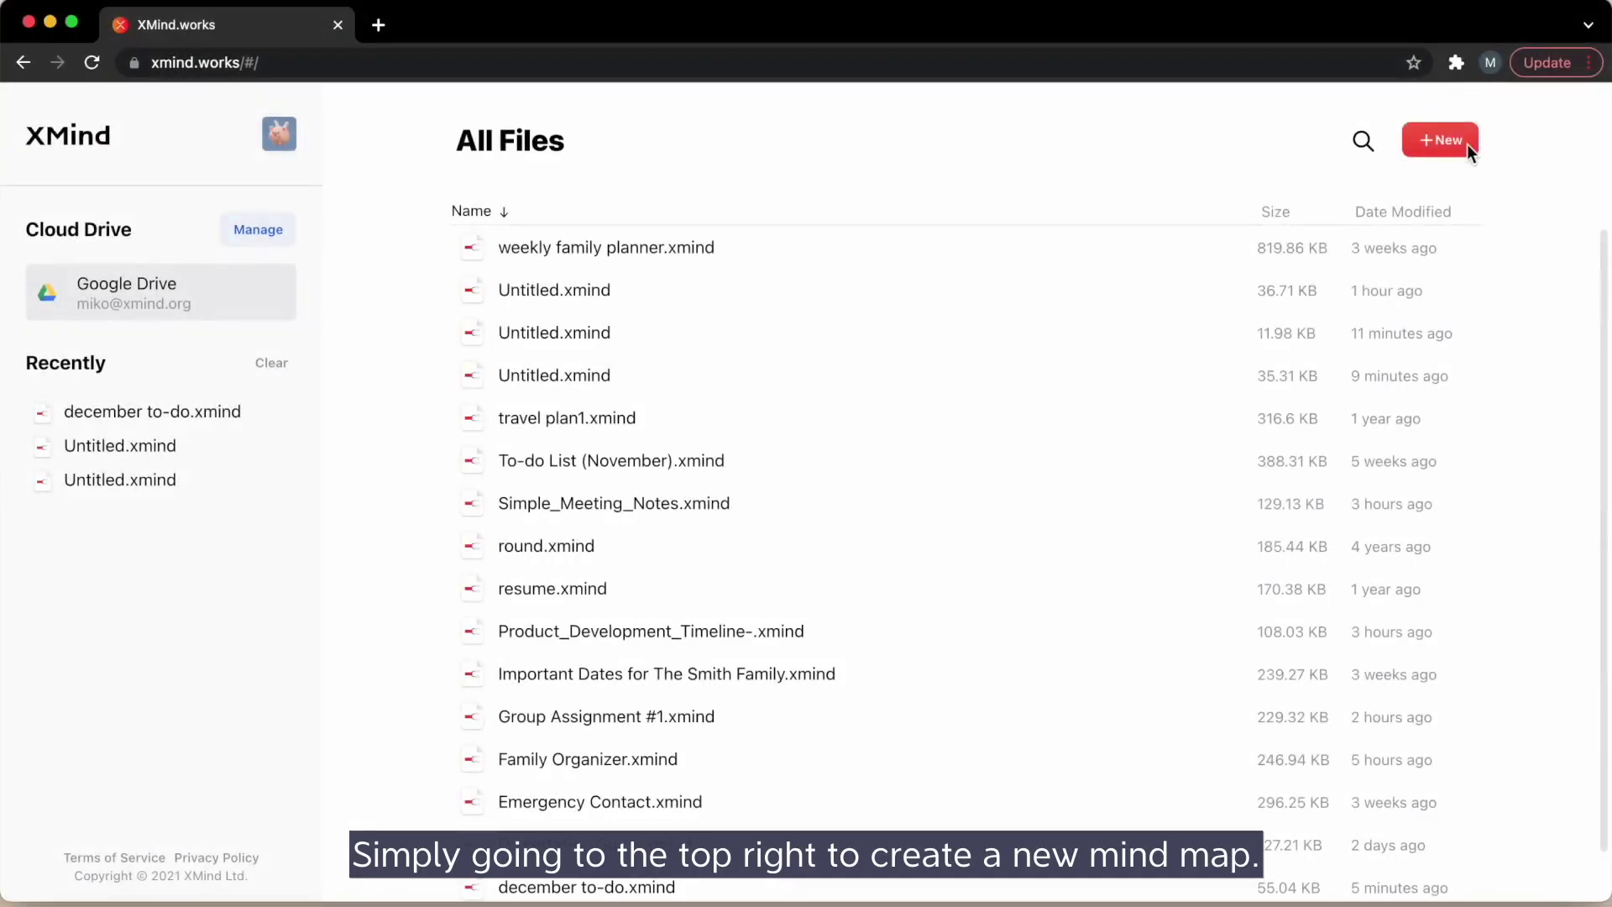
- Create a new map from the classic mind map template with the rainbow colour theme
{"action": "left_click", "coordinate": [1431, 142]}
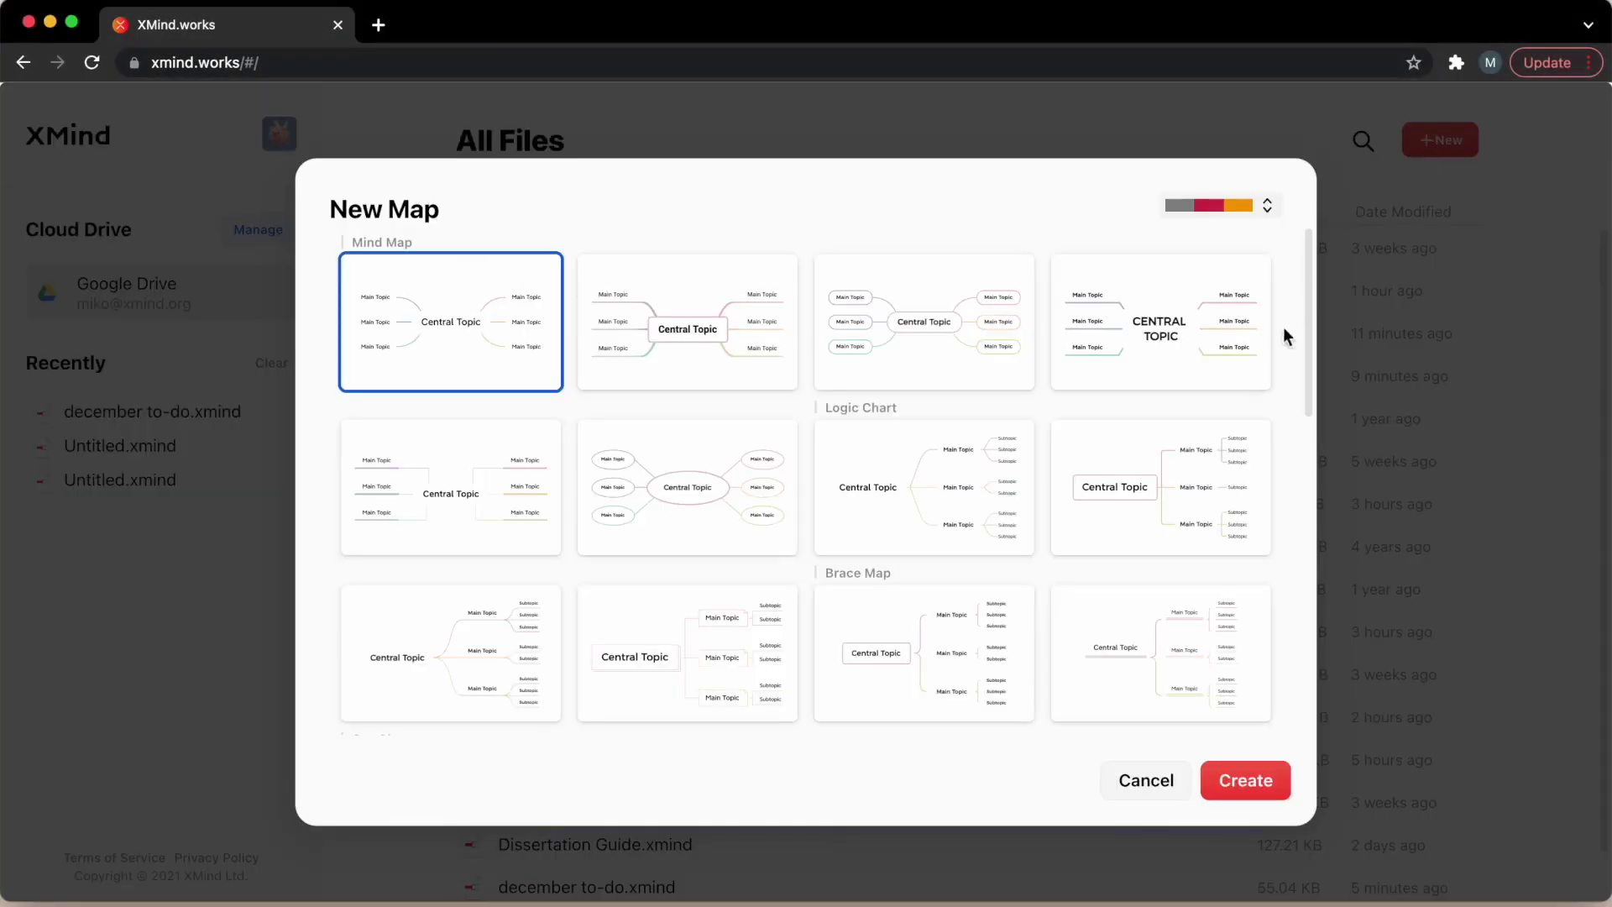
{"action": "scroll", "coordinate": [1157, 676], "scroll_direction": "down", "scroll_amount": 2}
{"action": "scroll", "coordinate": [1156, 676], "scroll_direction": "down", "scroll_amount": 4}
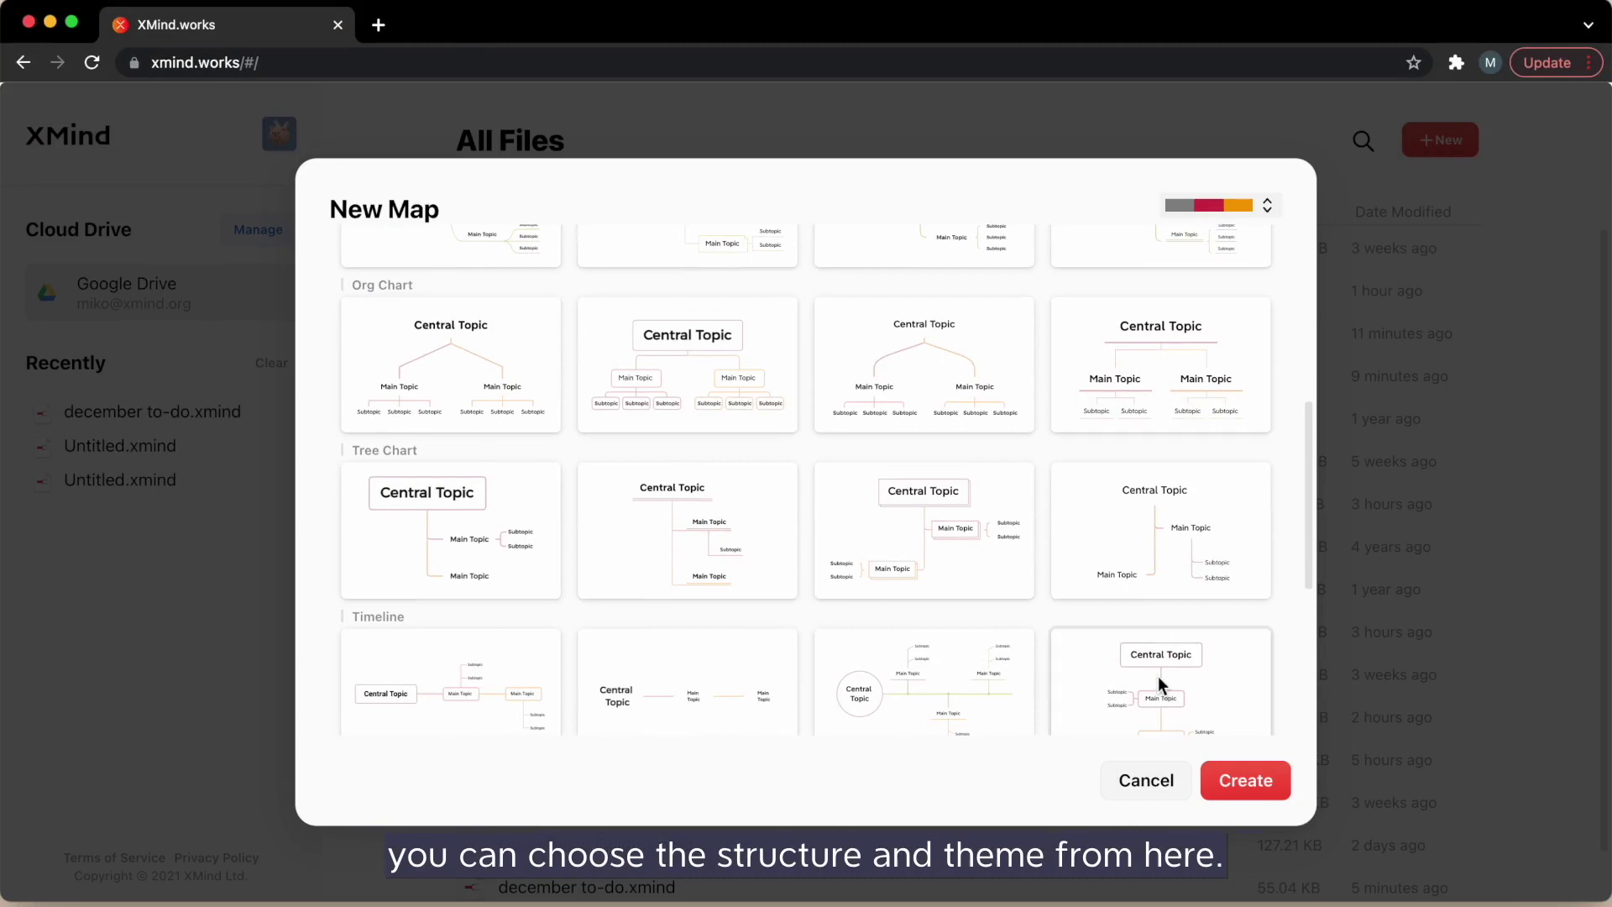
{"action": "scroll", "coordinate": [1157, 677], "scroll_direction": "down", "scroll_amount": 3}
{"action": "scroll", "coordinate": [1157, 676], "scroll_direction": "up", "scroll_amount": 10}
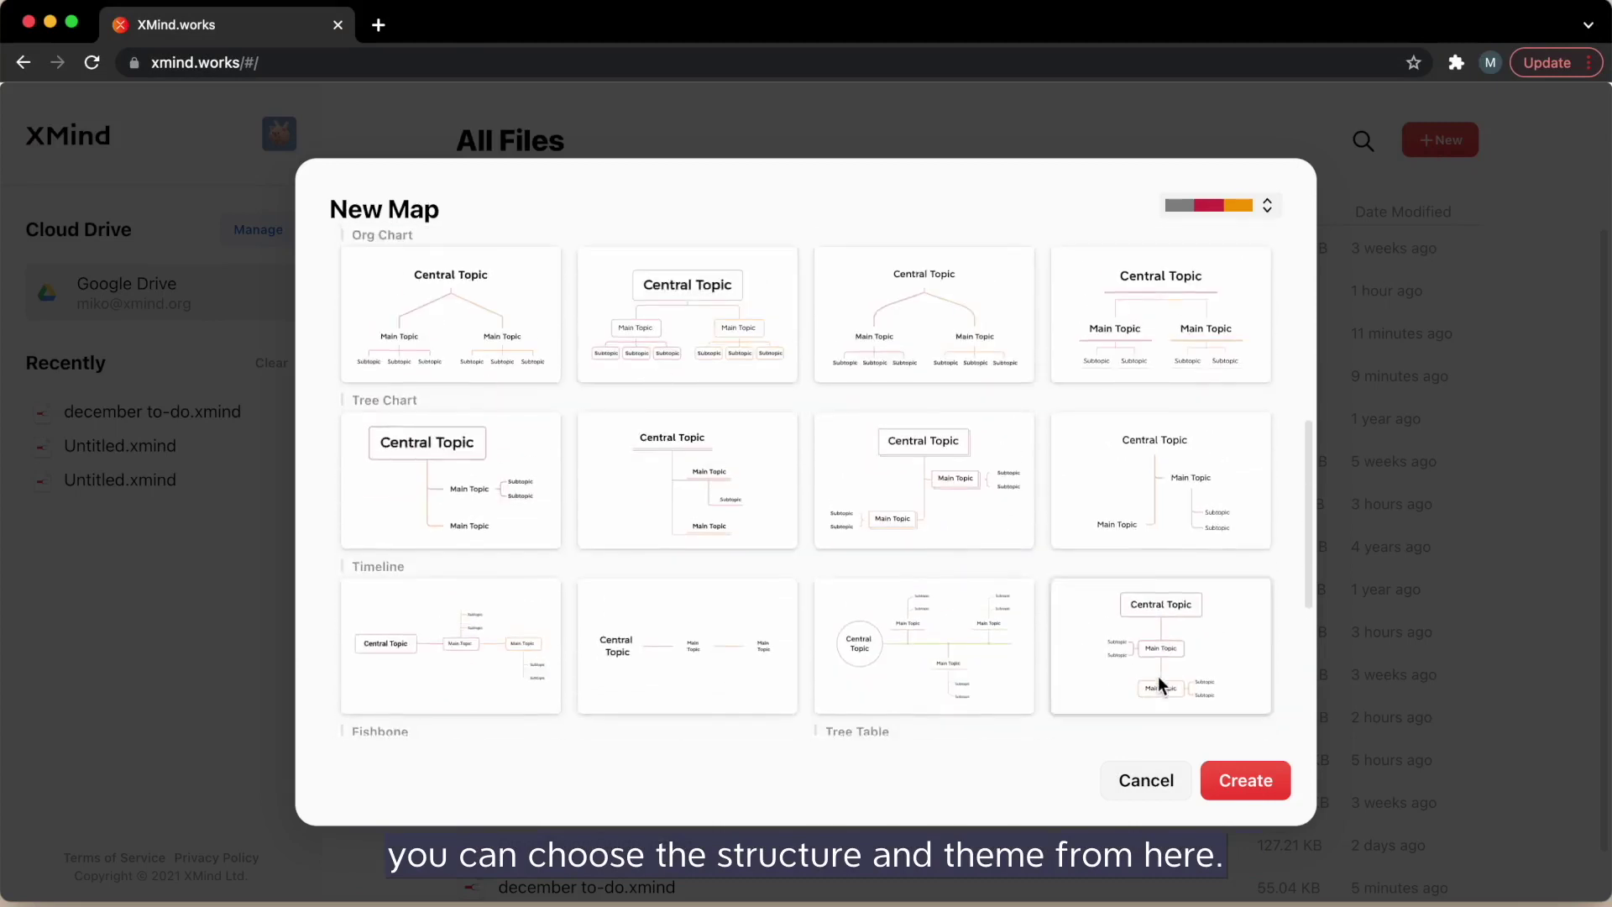
{"action": "left_click", "coordinate": [964, 335]}
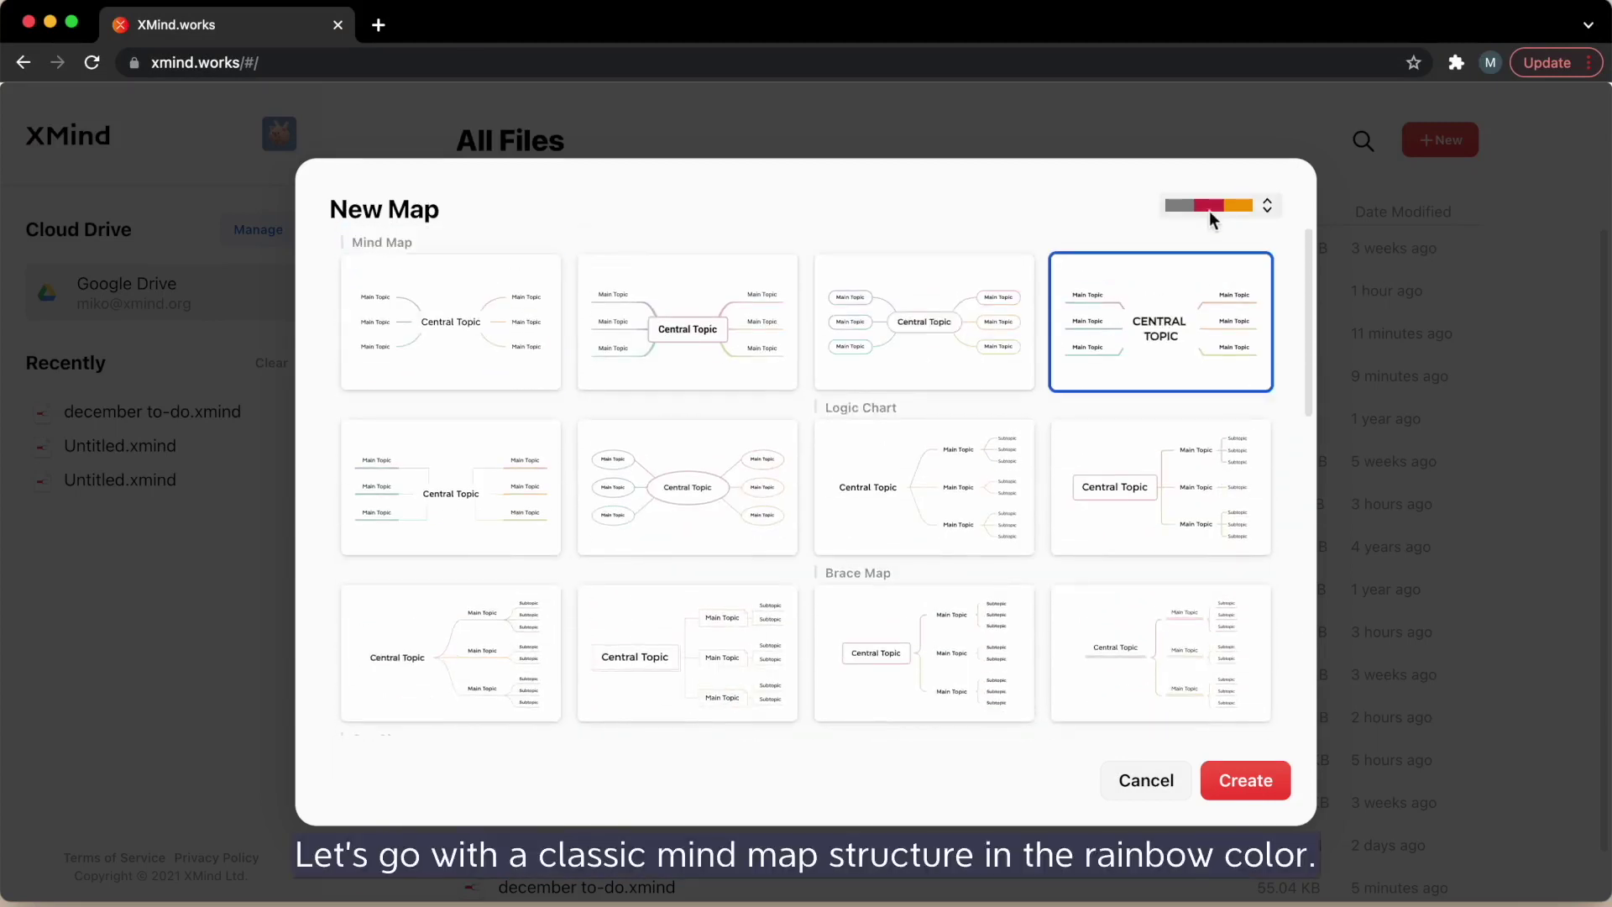
{"action": "left_click", "coordinate": [1278, 200]}
{"action": "left_click", "coordinate": [1187, 310]}
{"action": "left_click", "coordinate": [922, 210]}
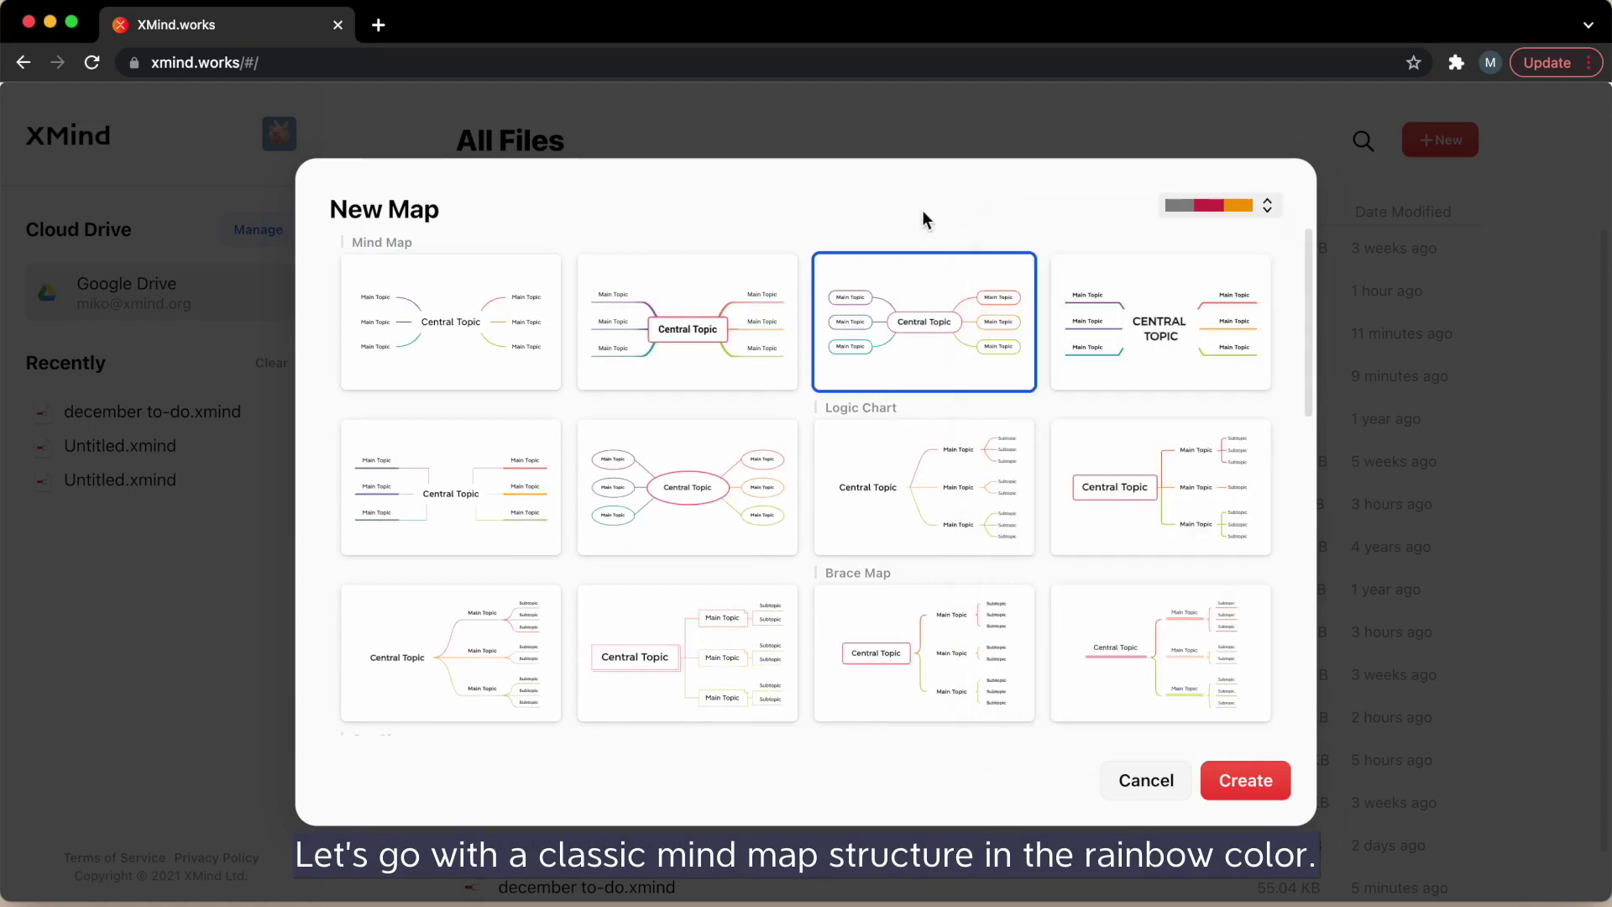
{"action": "left_click", "coordinate": [1245, 780]}
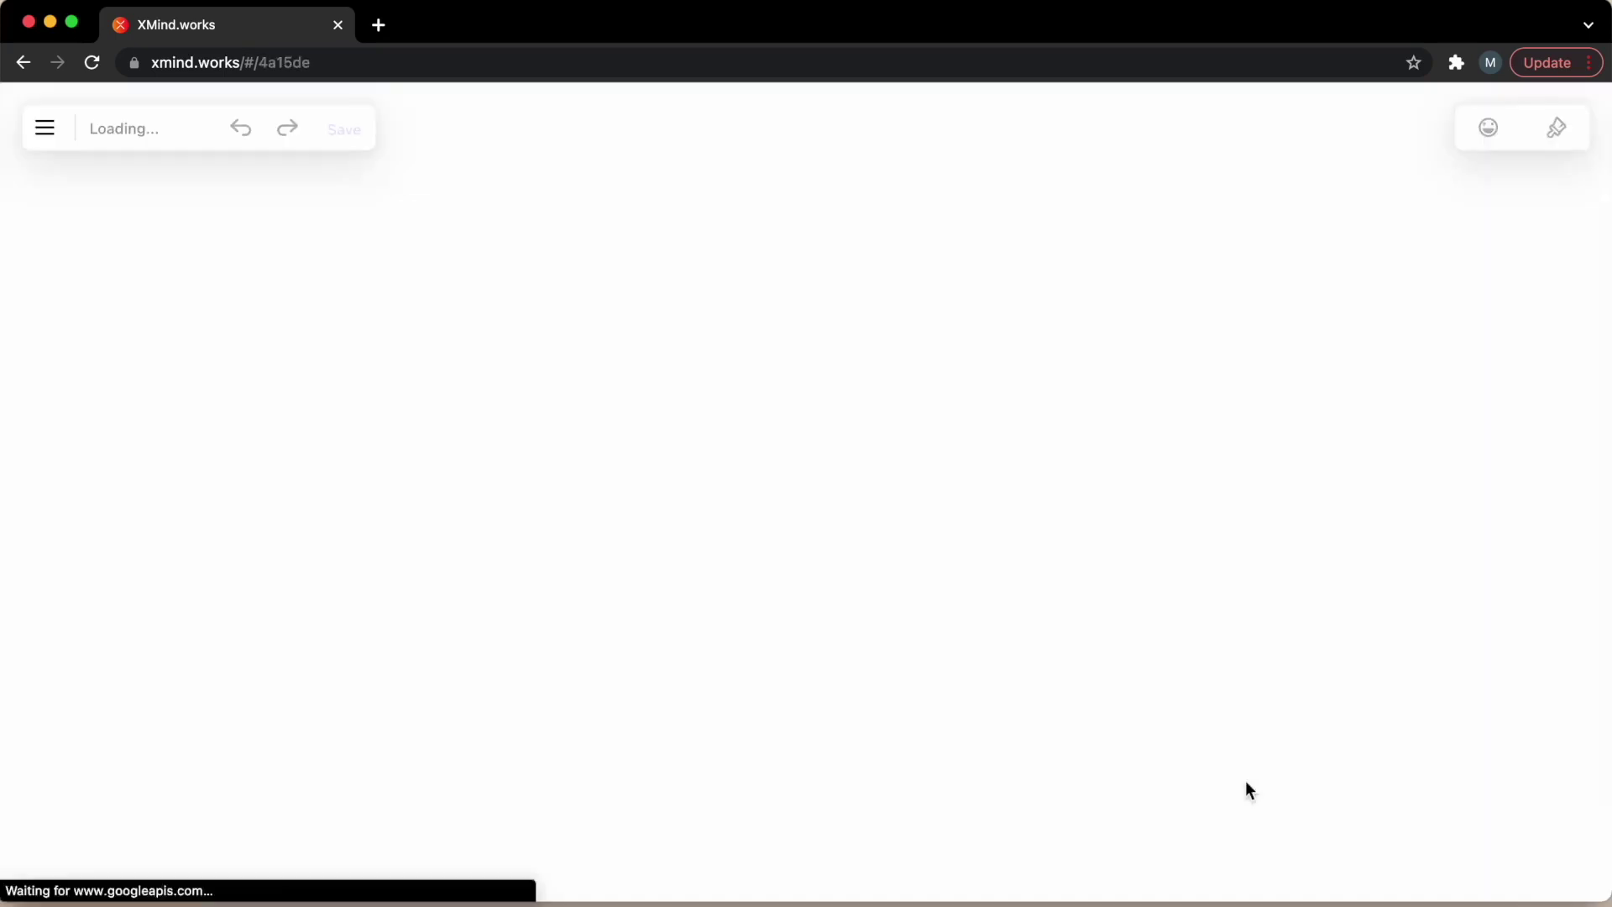
- Rename the central topic to 'Christmas Party' and Main Topic 1 to 'Dinner'
{"action": "key", "text": "space"}
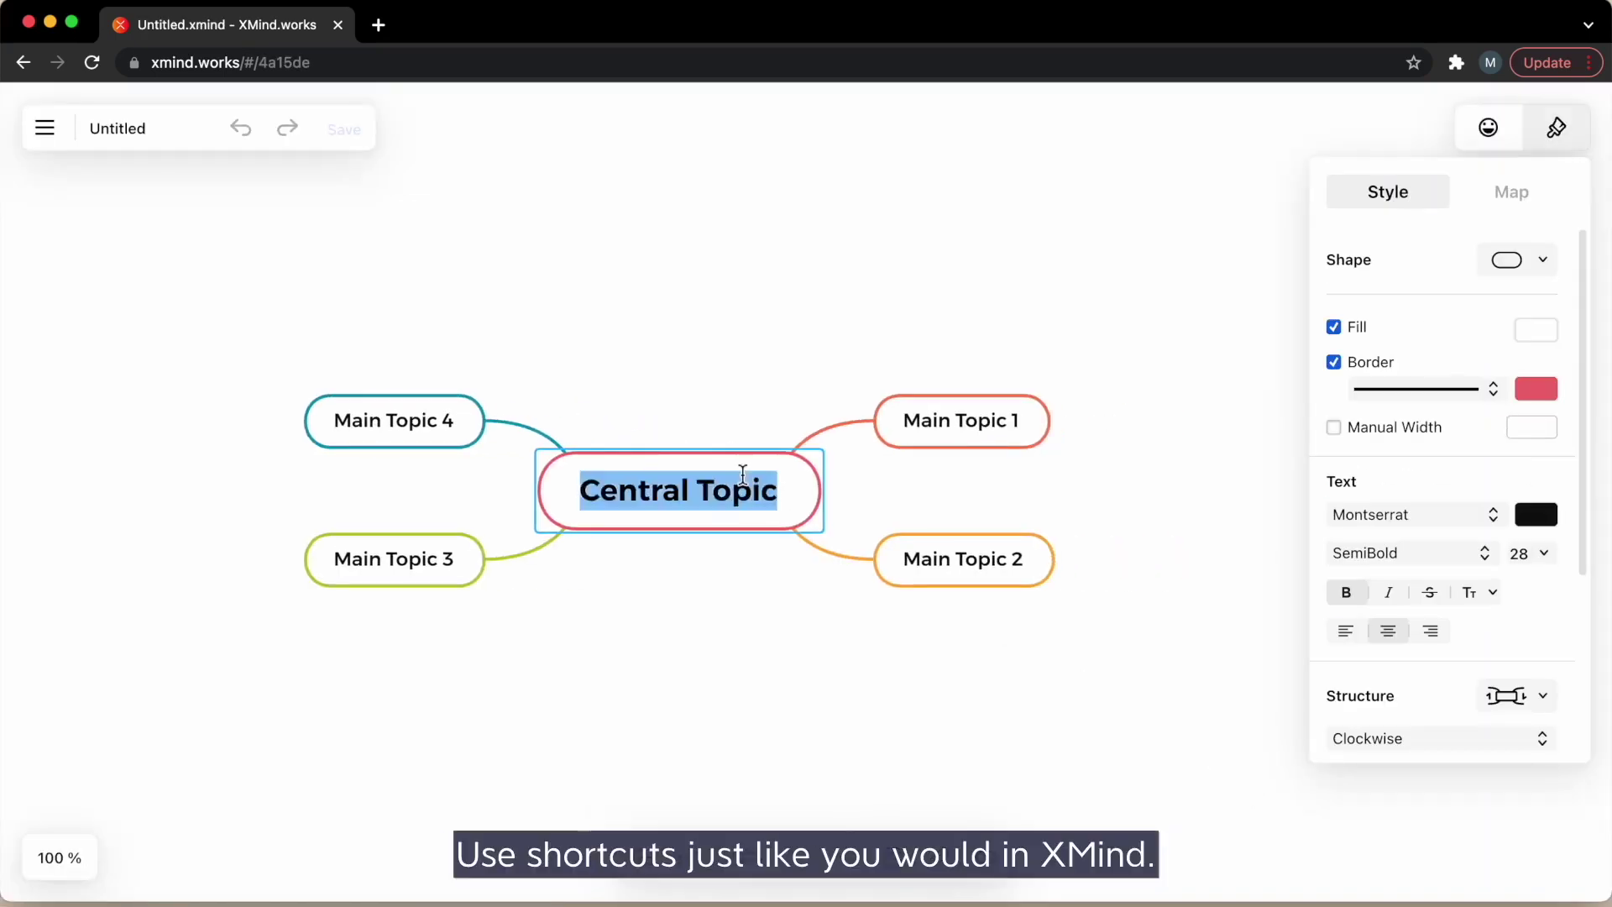
{"action": "type", "text": "Christmas Party"}
{"action": "key", "text": "Return"}
{"action": "key", "text": "Right"}
{"action": "key", "text": "space"}
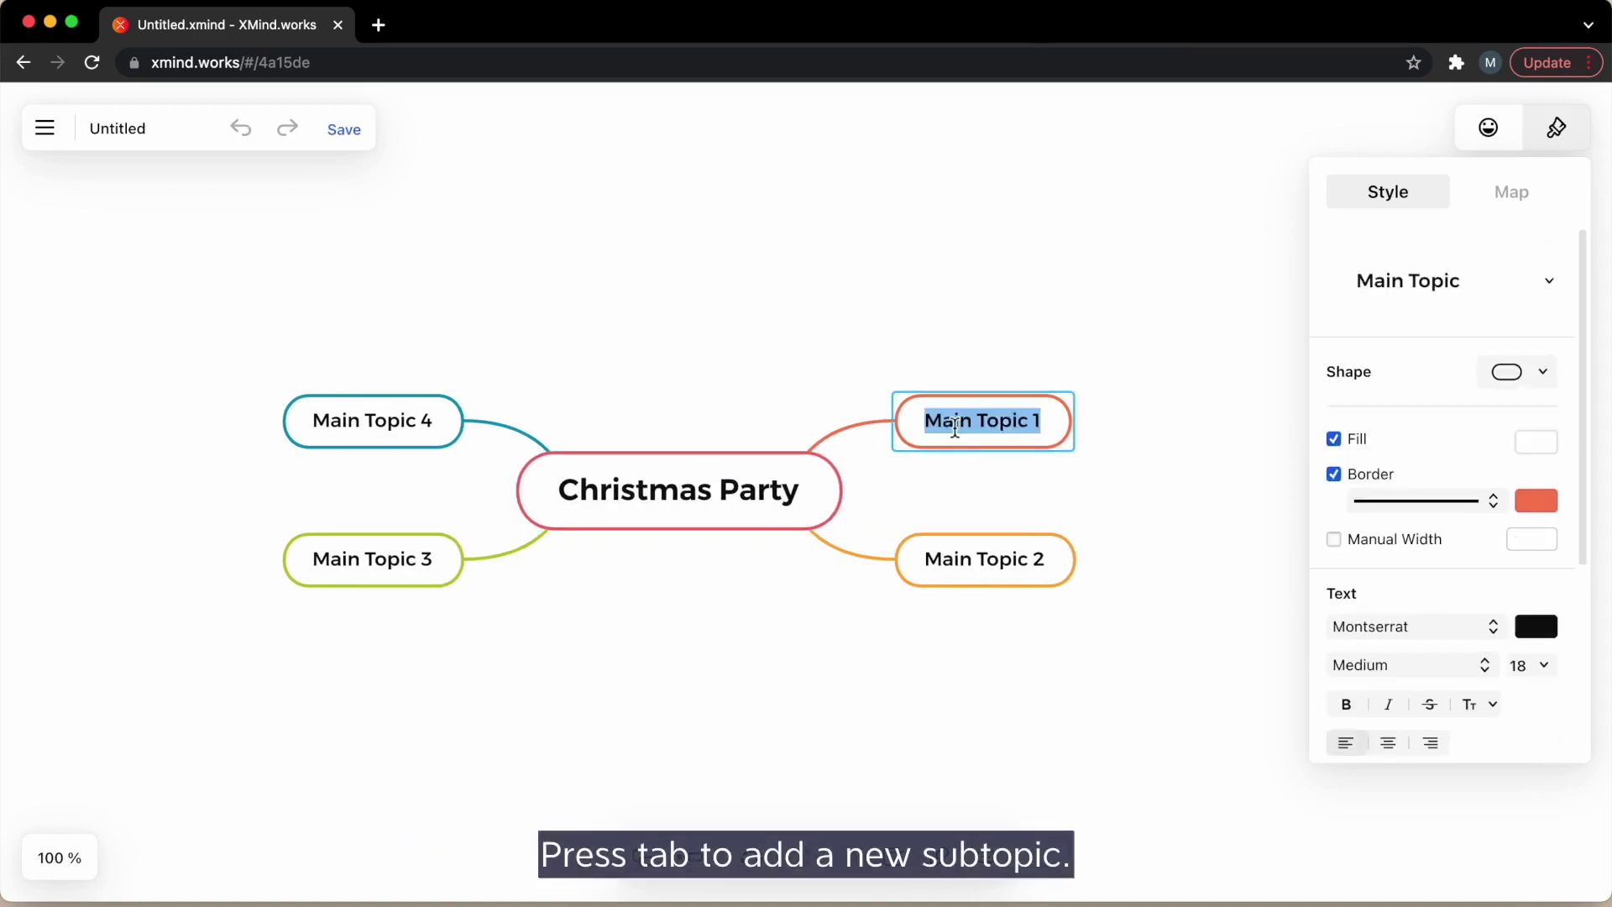
{"action": "type", "text": "Dinner"}
{"action": "key", "text": "Return"}
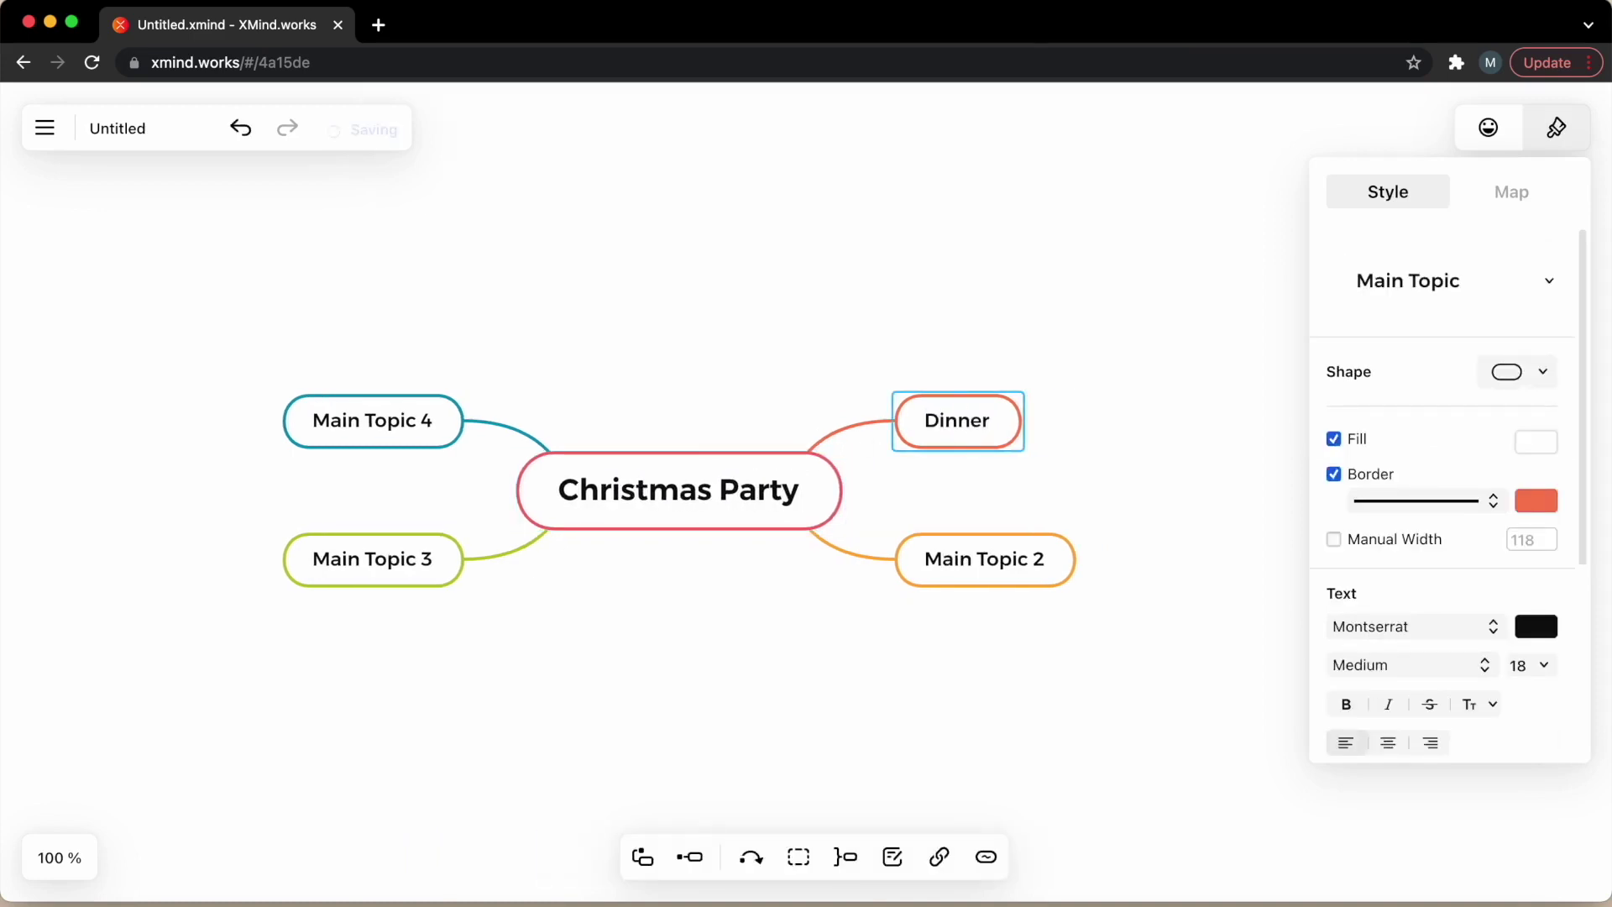
- Add subtopics 'Guest List', 'Recipes' and 'Allergies?' under Dinner
{"action": "key", "text": "Tab"}
{"action": "key", "text": "space"}
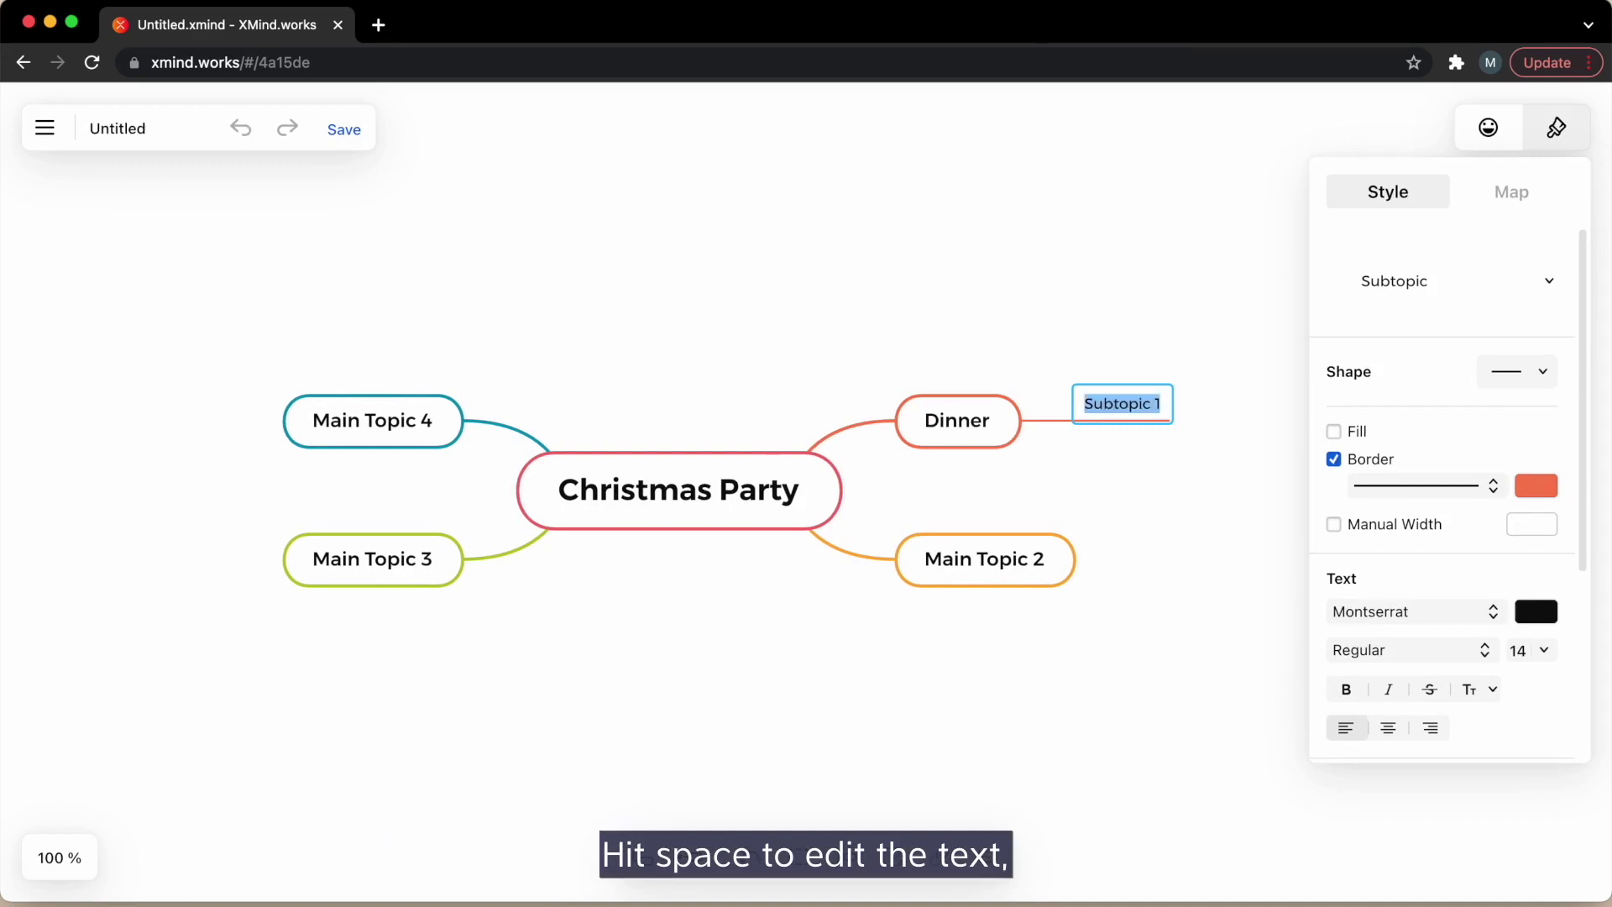
{"action": "key", "text": "BackSpace"}
{"action": "type", "text": "Guest Lis"}
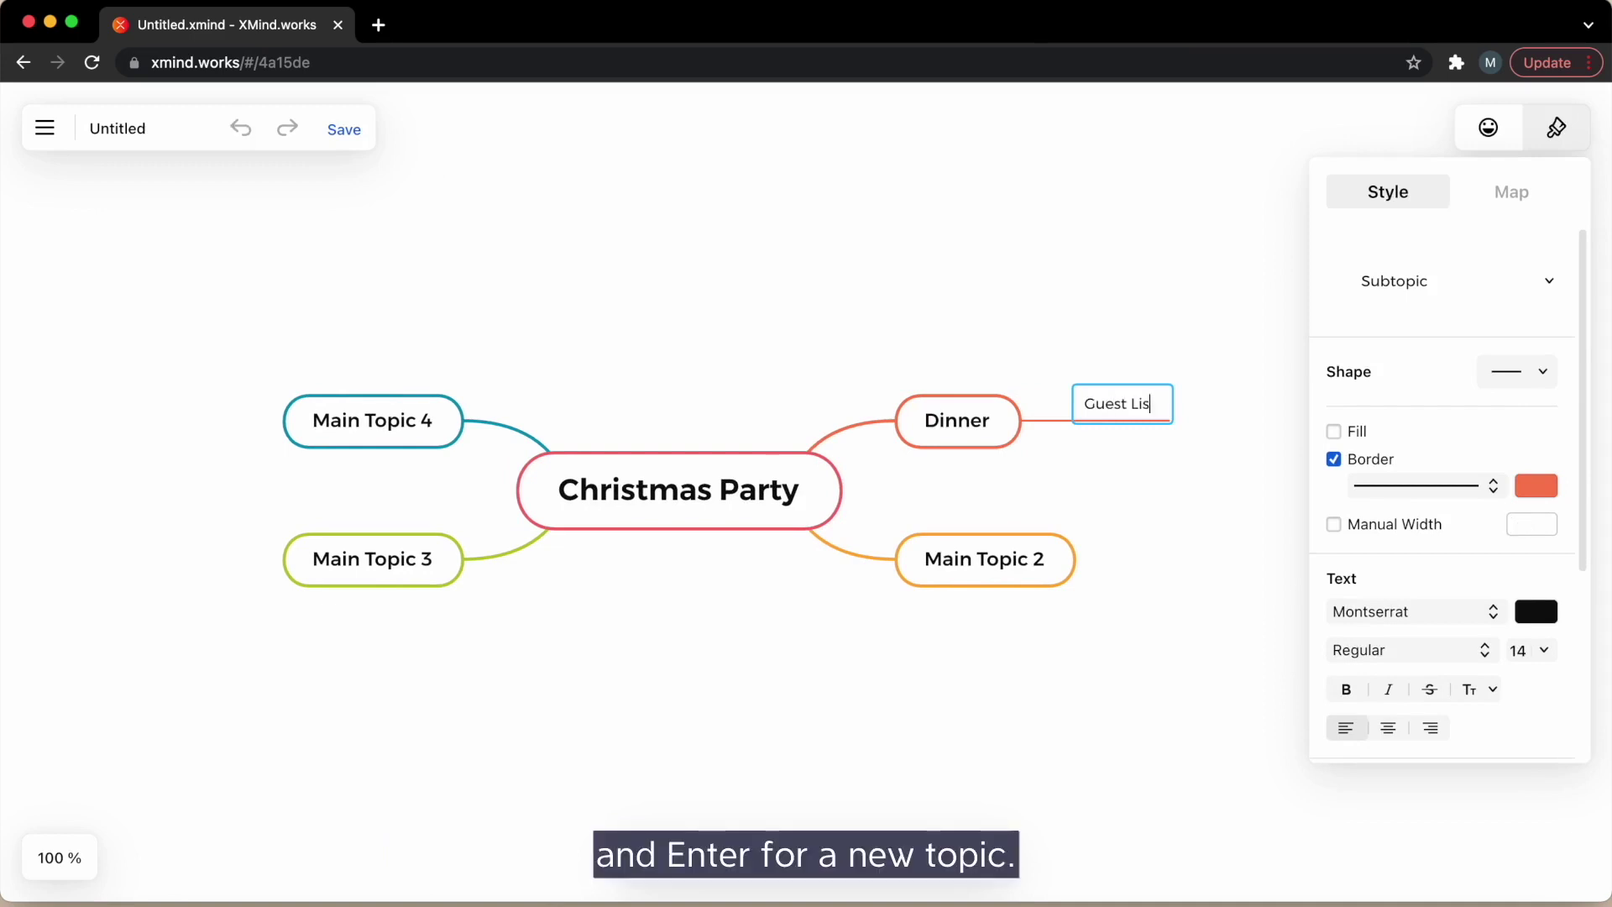
{"action": "type", "text": "t"}
{"action": "key", "text": "Return"}
{"action": "key", "text": "space"}
{"action": "key", "text": "BackSpace"}
{"action": "type", "text": "Recipes"}
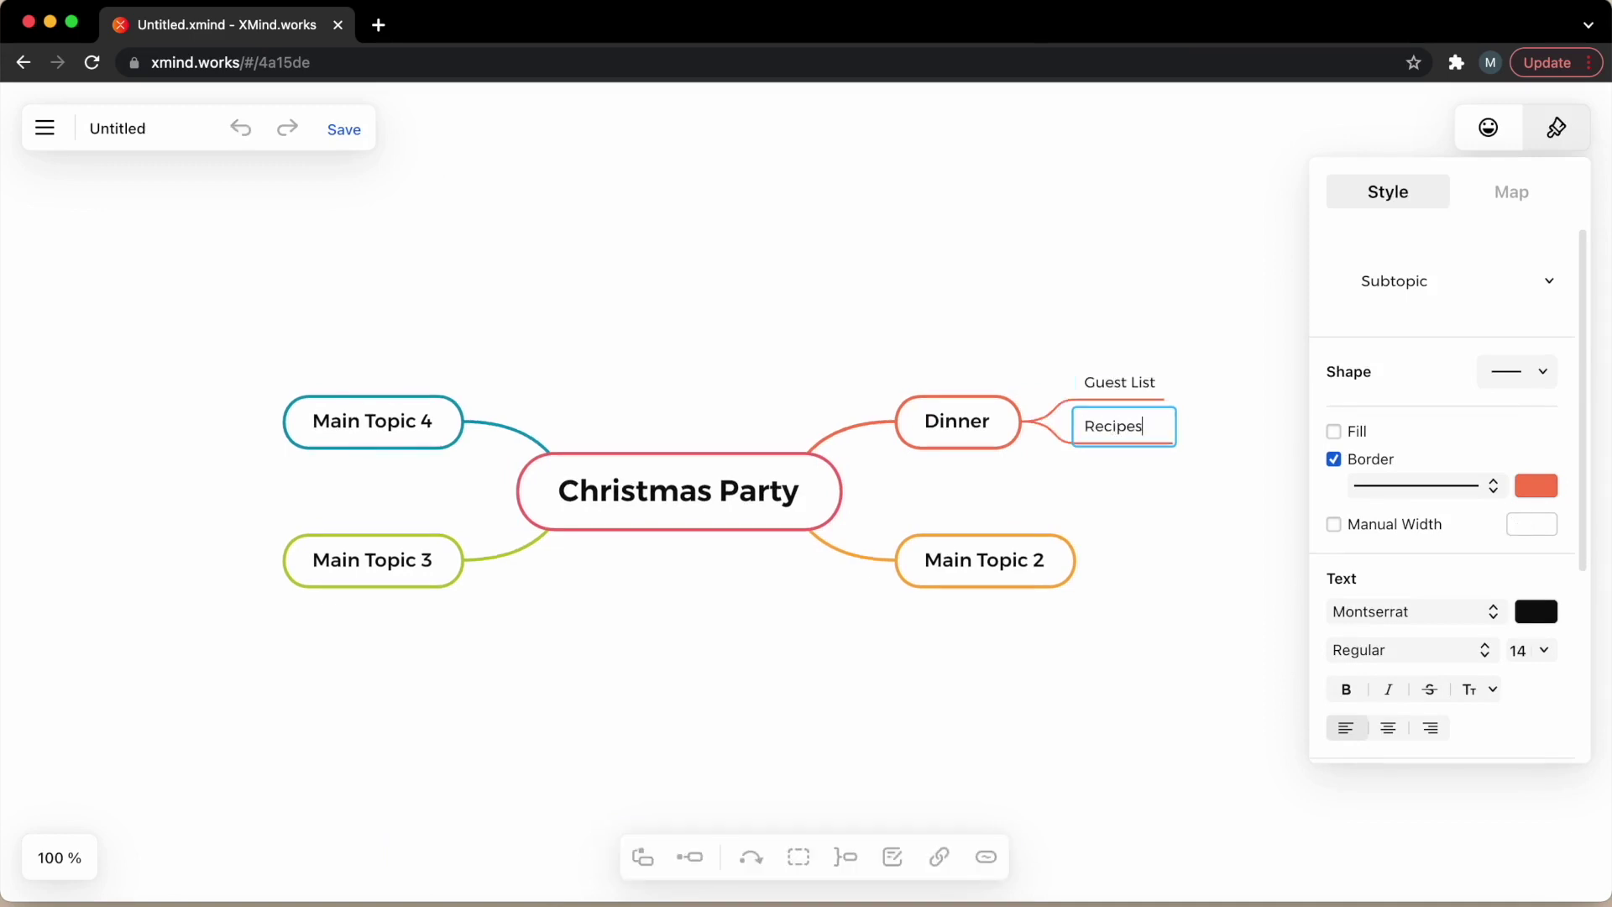
{"action": "key", "text": "Return"}
{"action": "type", "text": "Allergies?"}
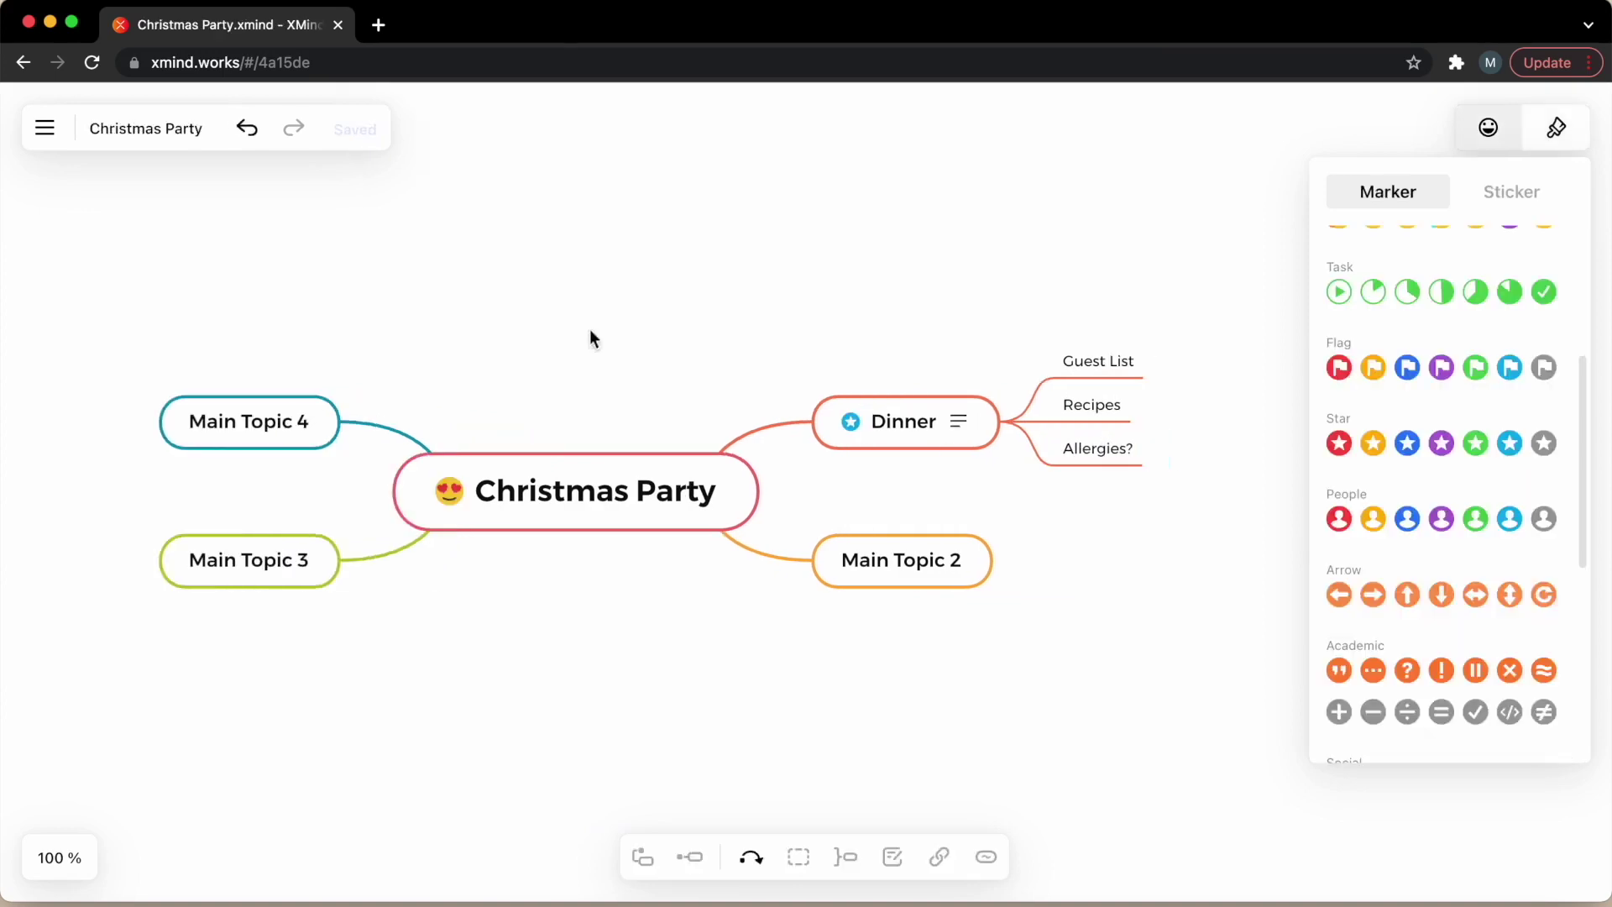
{"action": "left_click", "coordinate": [44, 127]}
{"action": "left_click", "coordinate": [139, 453]}
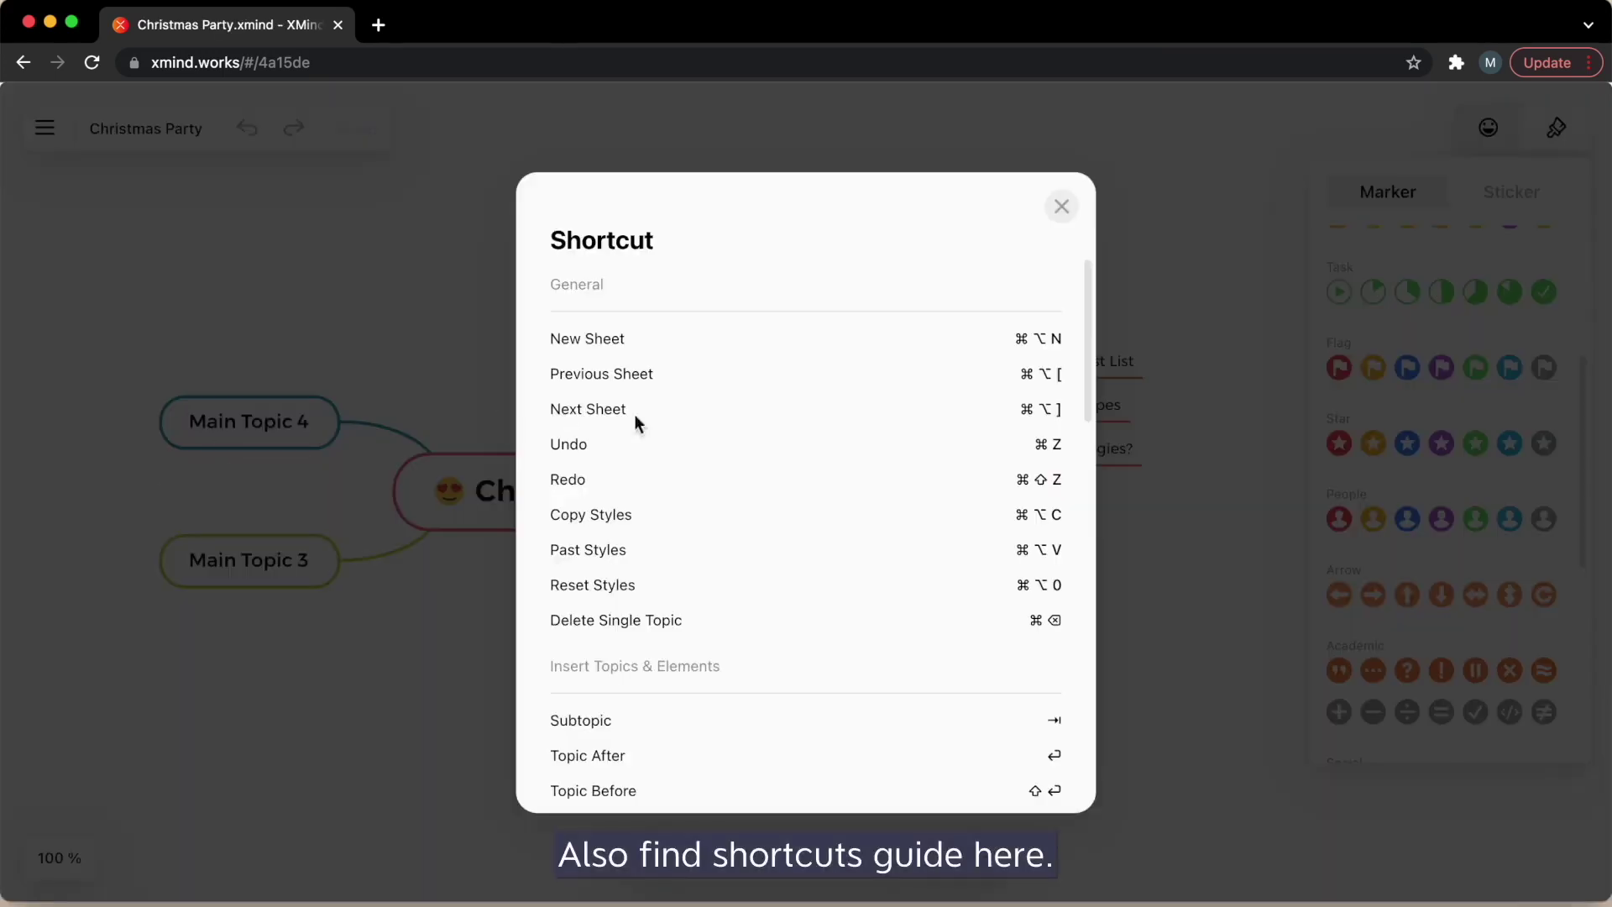
{"action": "scroll", "coordinate": [750, 460], "scroll_direction": "down", "scroll_amount": 10}
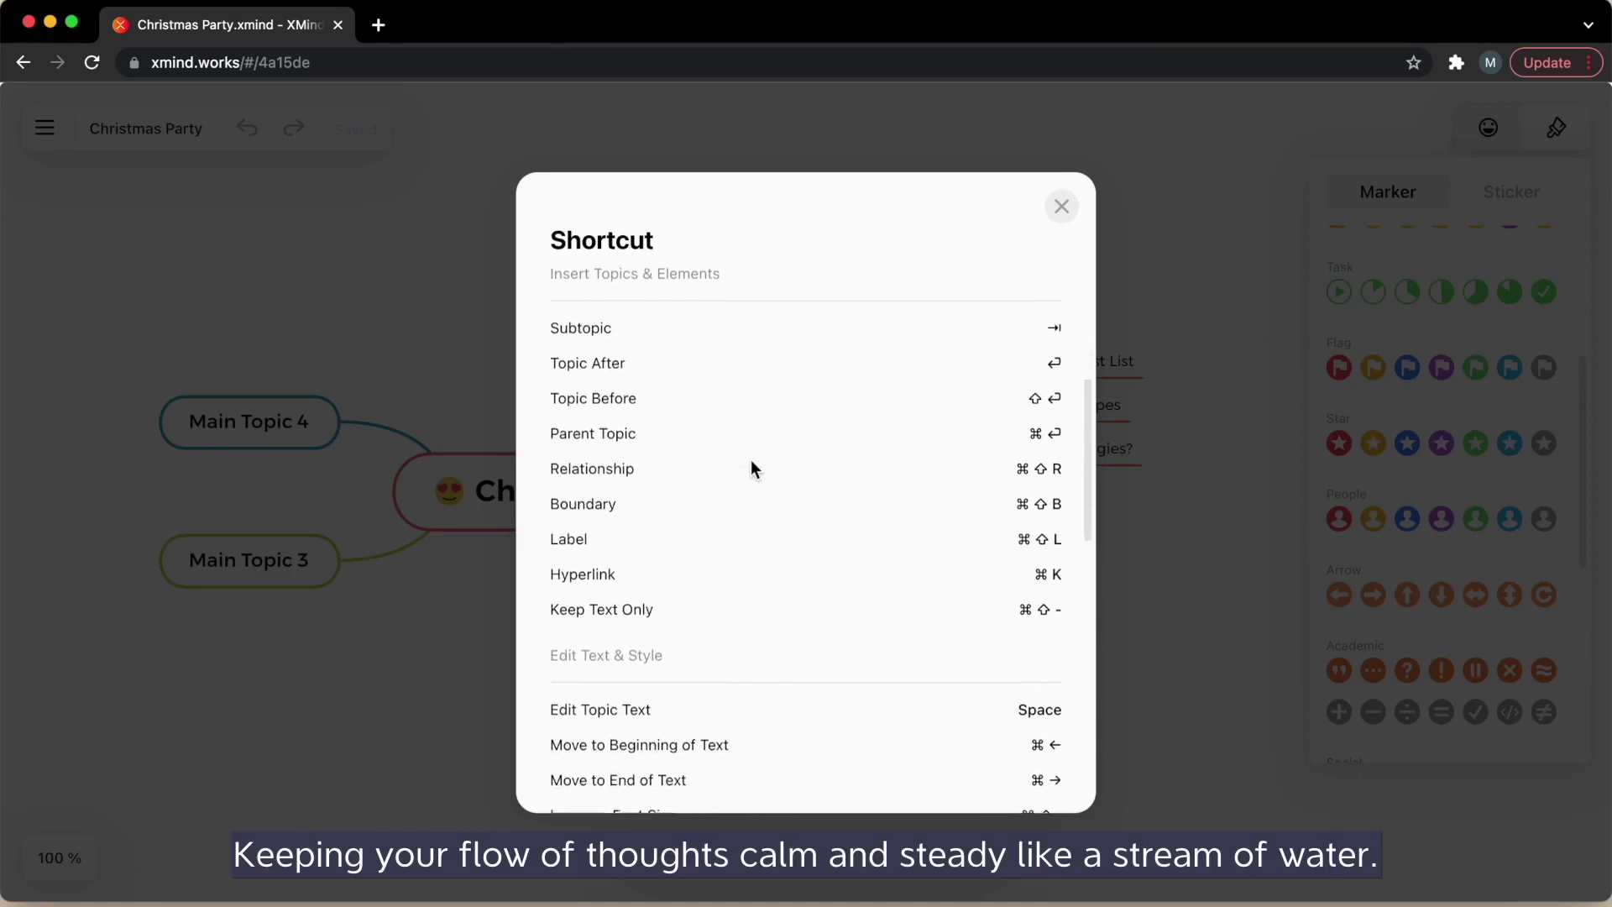
{"action": "scroll", "coordinate": [748, 460], "scroll_direction": "down", "scroll_amount": 5}
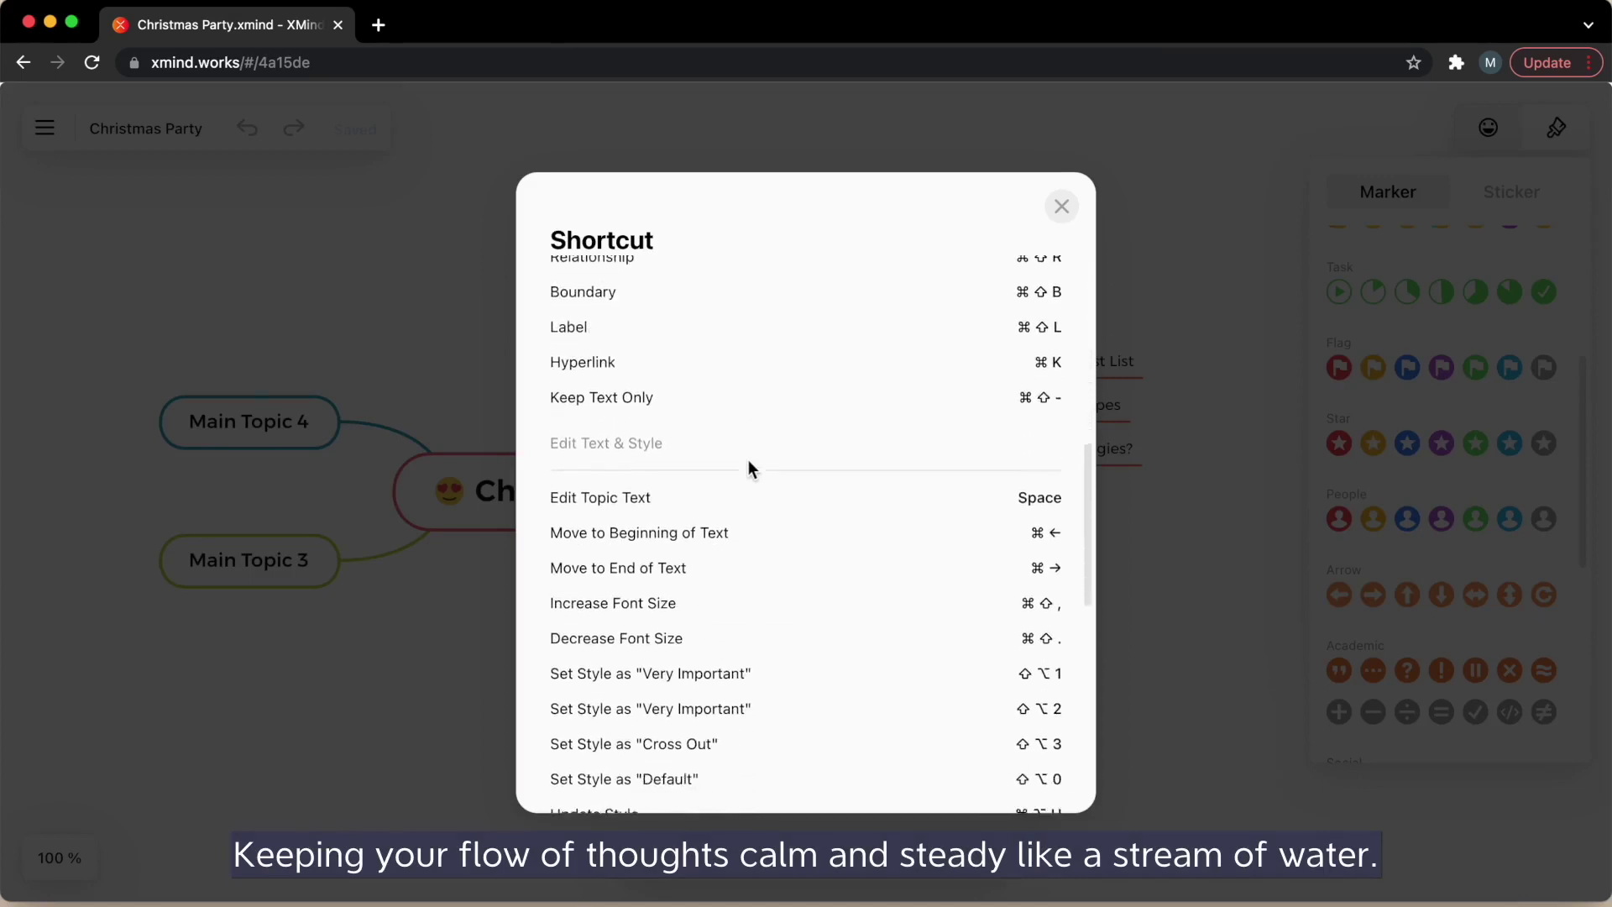
{"action": "left_click", "coordinate": [1061, 206]}
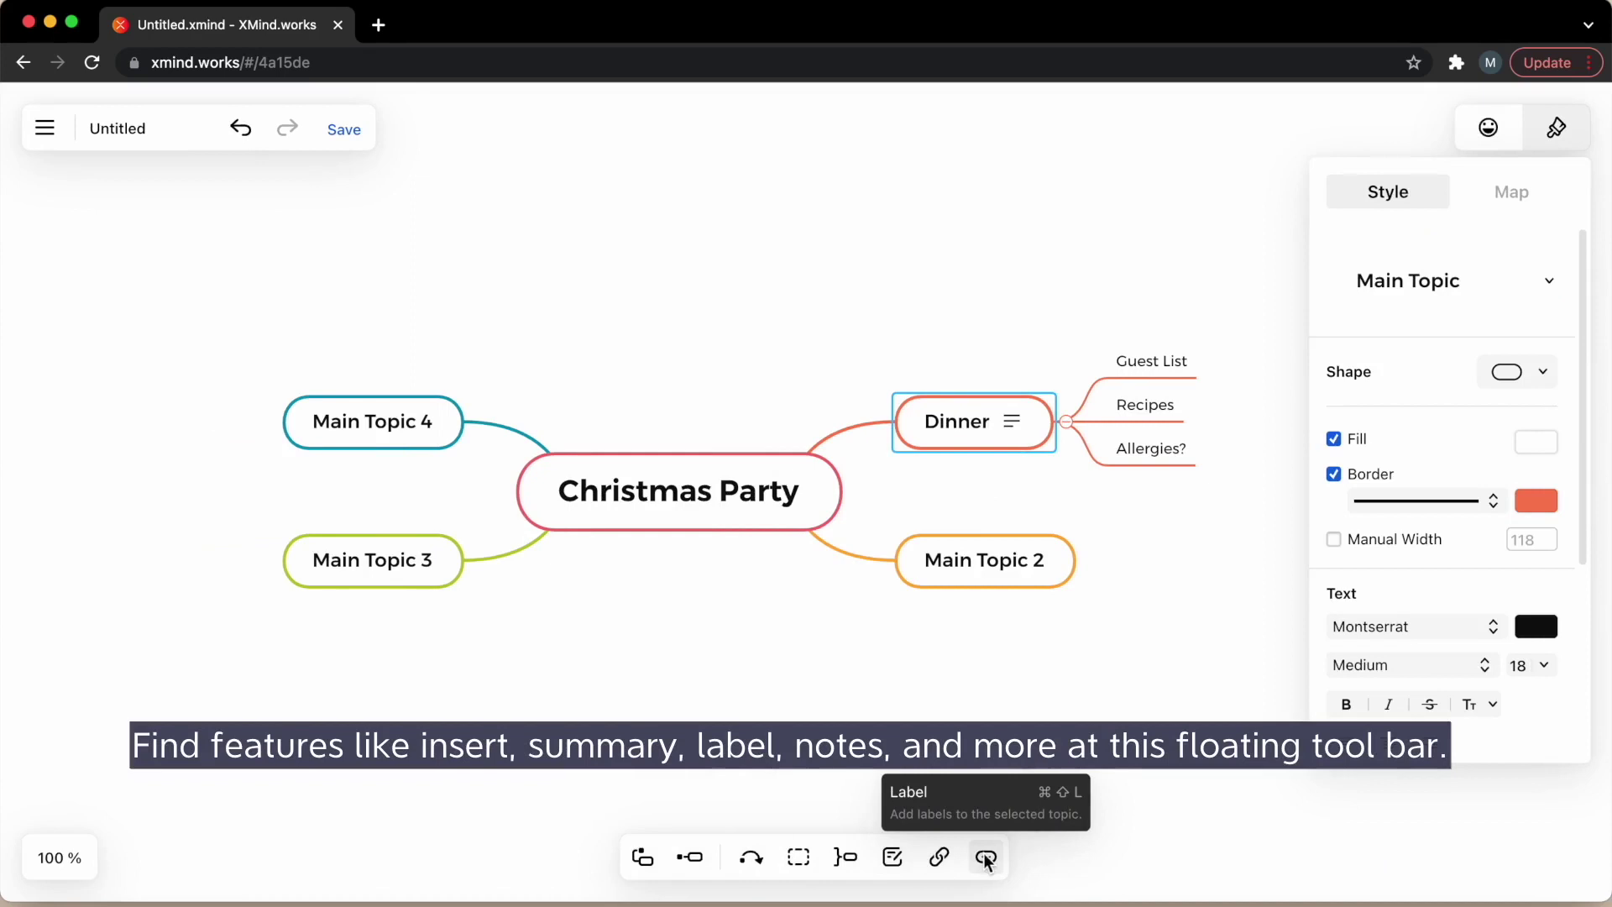
- Give the Christmas Party central topic a heart-eyes mood marker
{"action": "left_click", "coordinate": [1125, 849]}
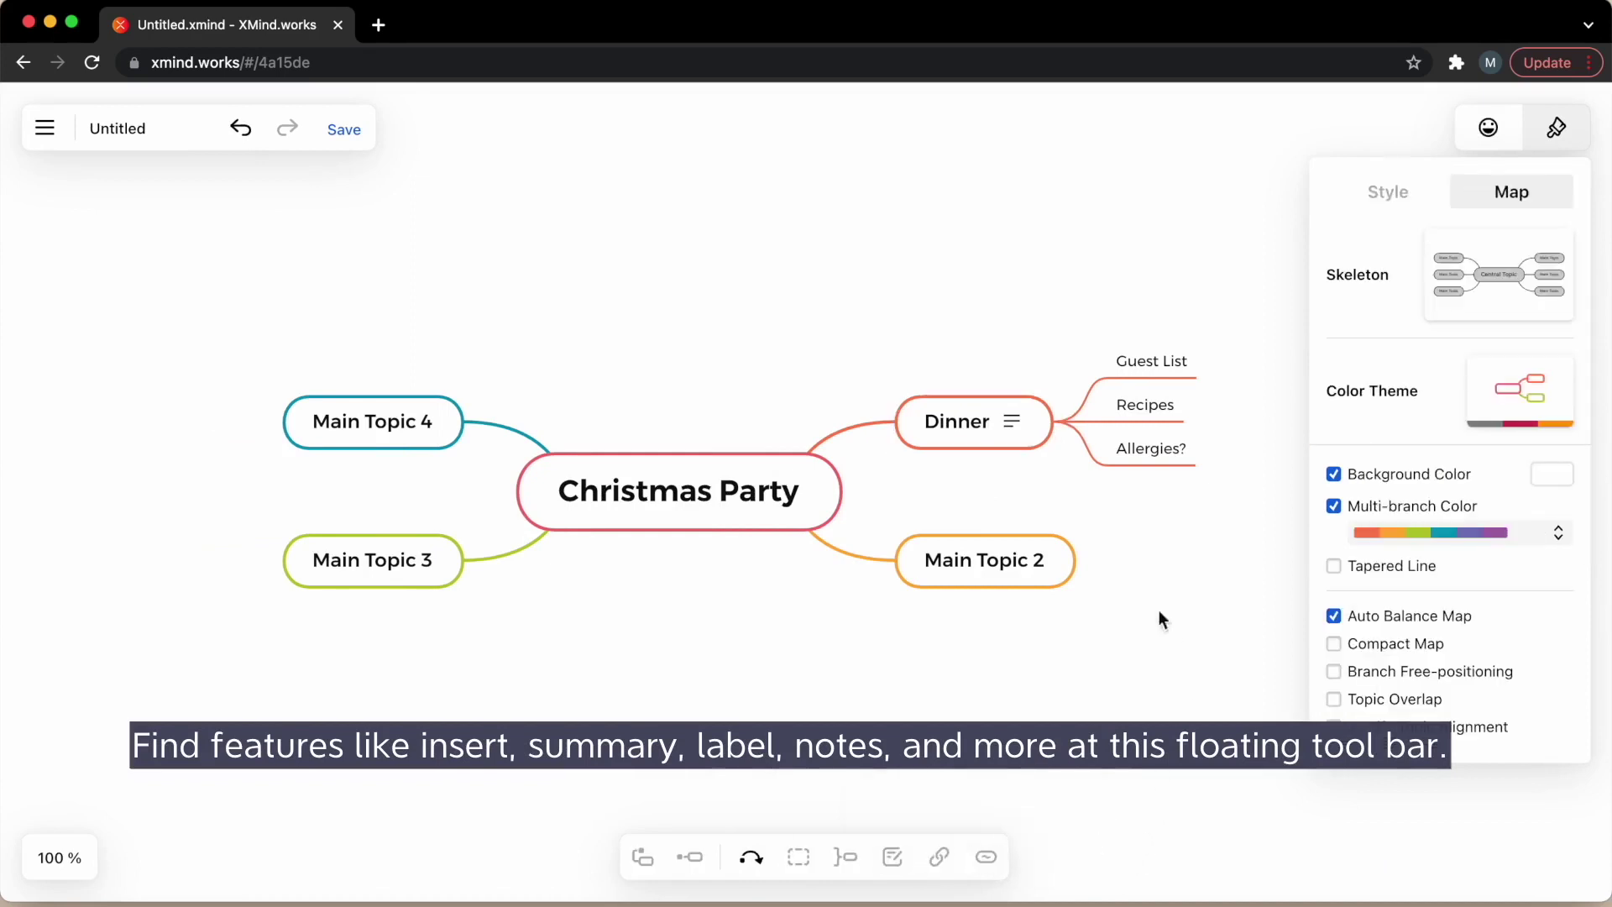
{"action": "left_click", "coordinate": [761, 510]}
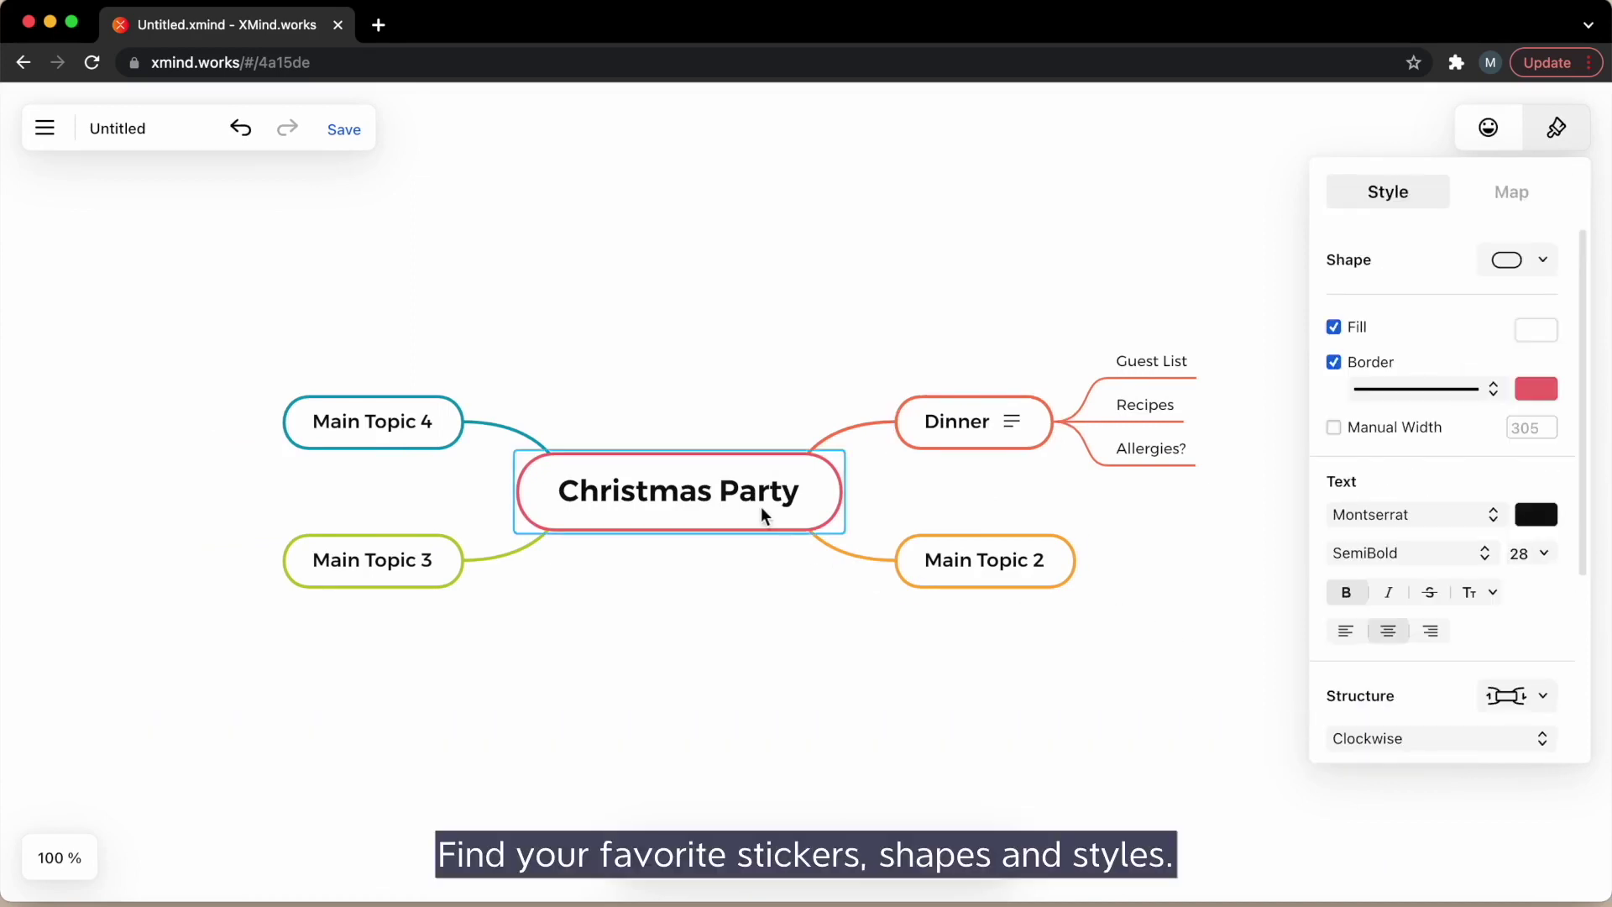
{"action": "left_click", "coordinate": [1488, 127]}
{"action": "left_click", "coordinate": [1463, 526]}
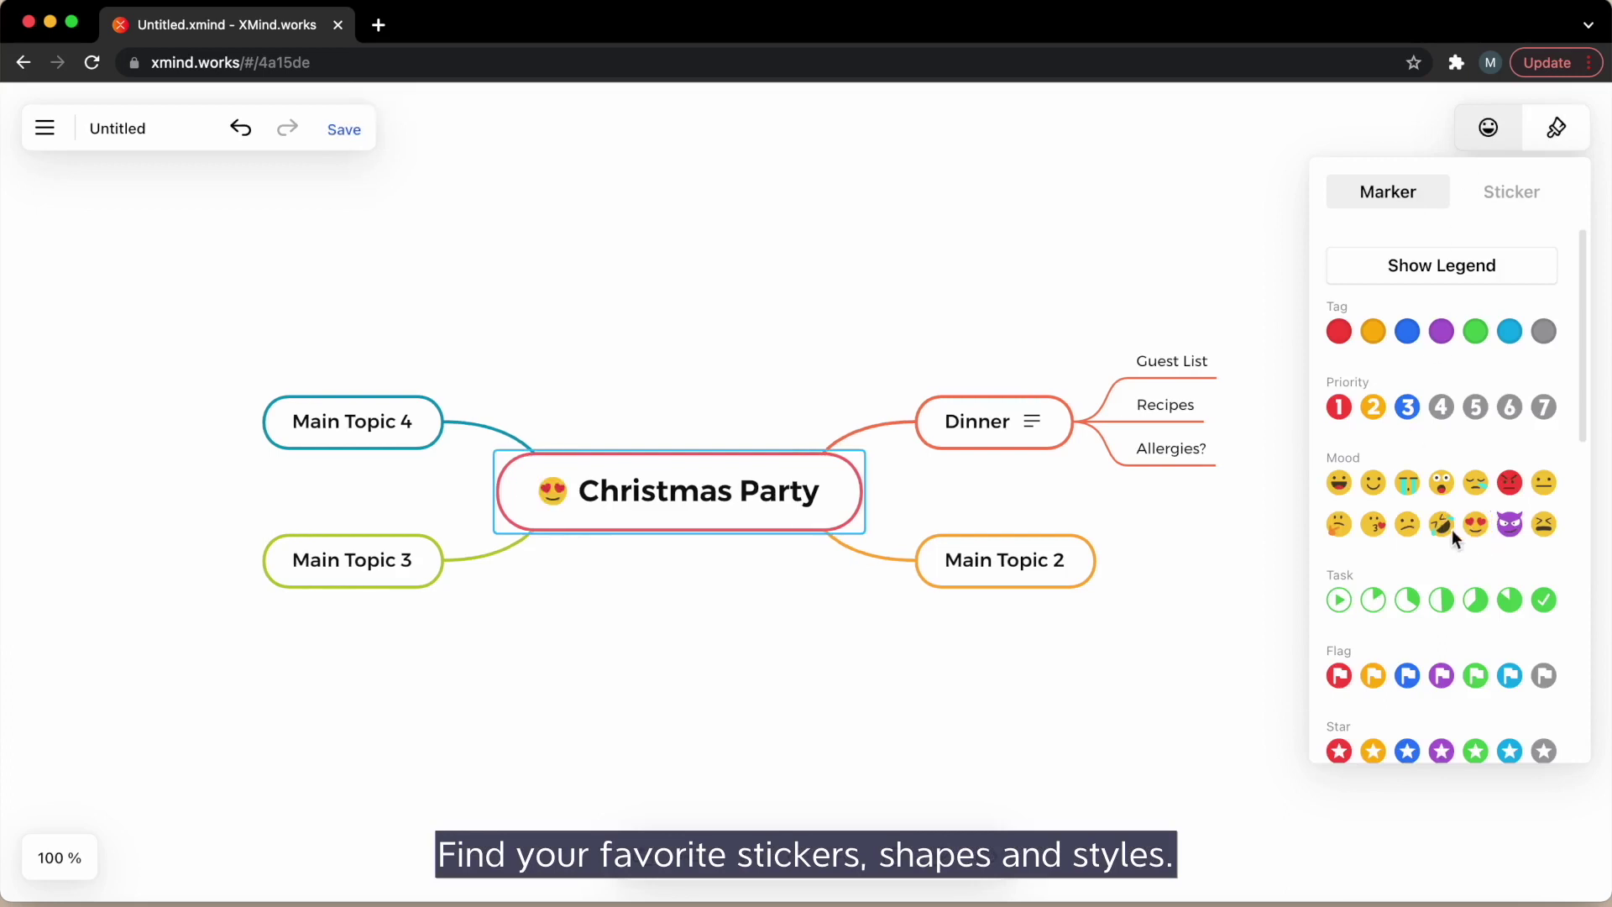
- Give the Dinner topic a light-blue star marker
{"action": "left_click", "coordinate": [980, 424]}
{"action": "scroll", "coordinate": [1368, 572], "scroll_direction": "down", "scroll_amount": 4}
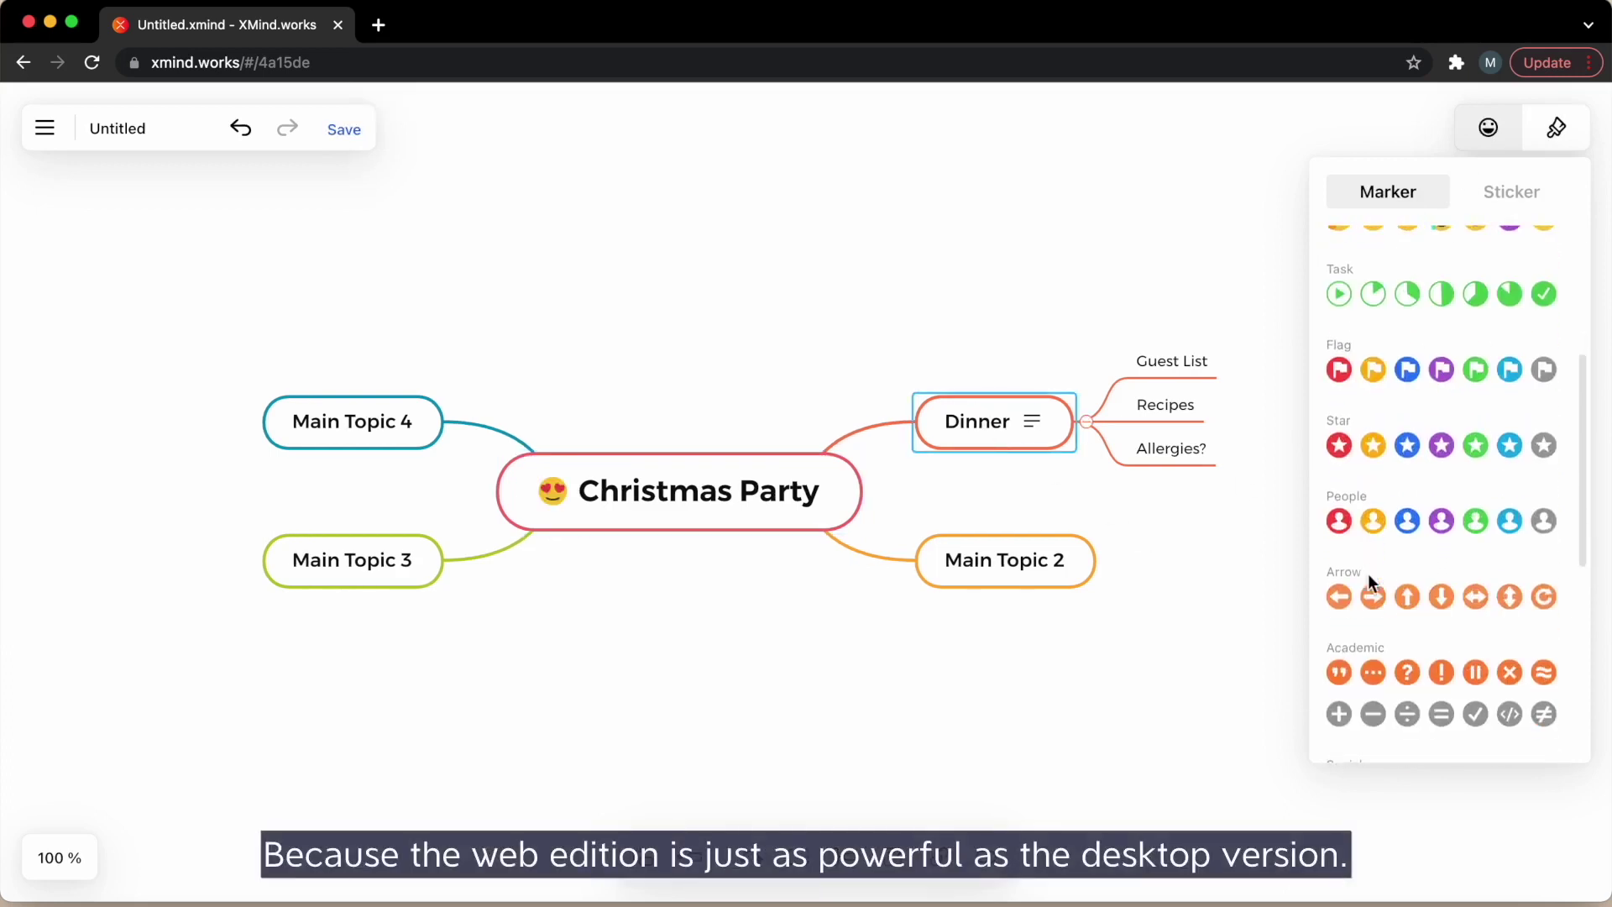
{"action": "left_click", "coordinate": [1510, 443]}
{"action": "left_click", "coordinate": [1211, 539]}
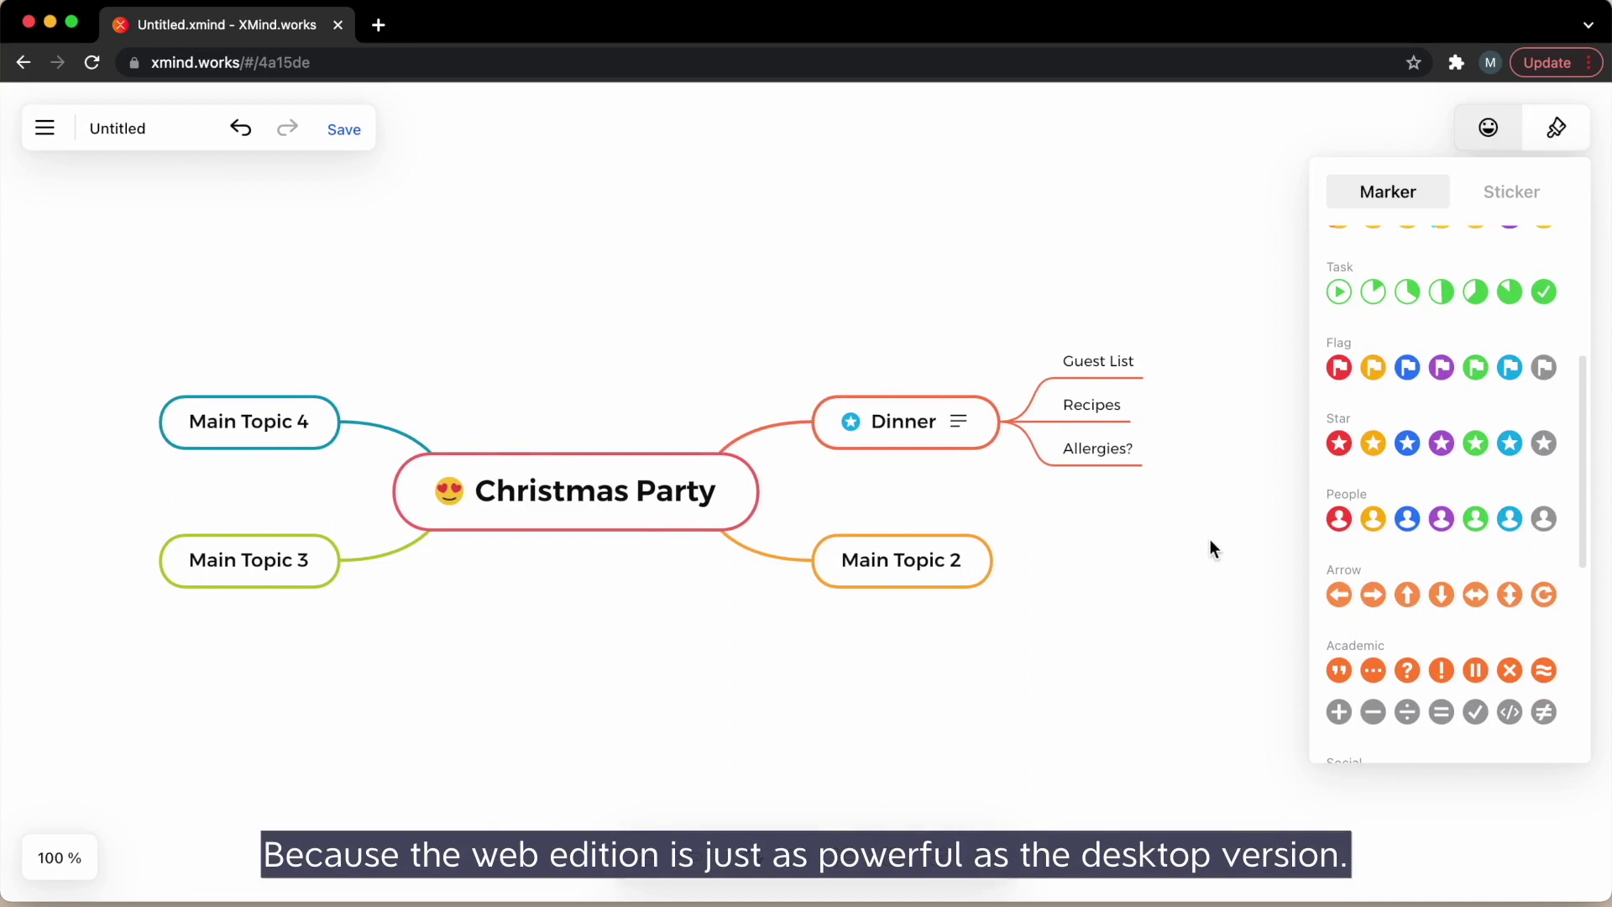
- Title the untitled map 'Christmas Party' and save it to the cloud drive
{"action": "left_click", "coordinate": [101, 129]}
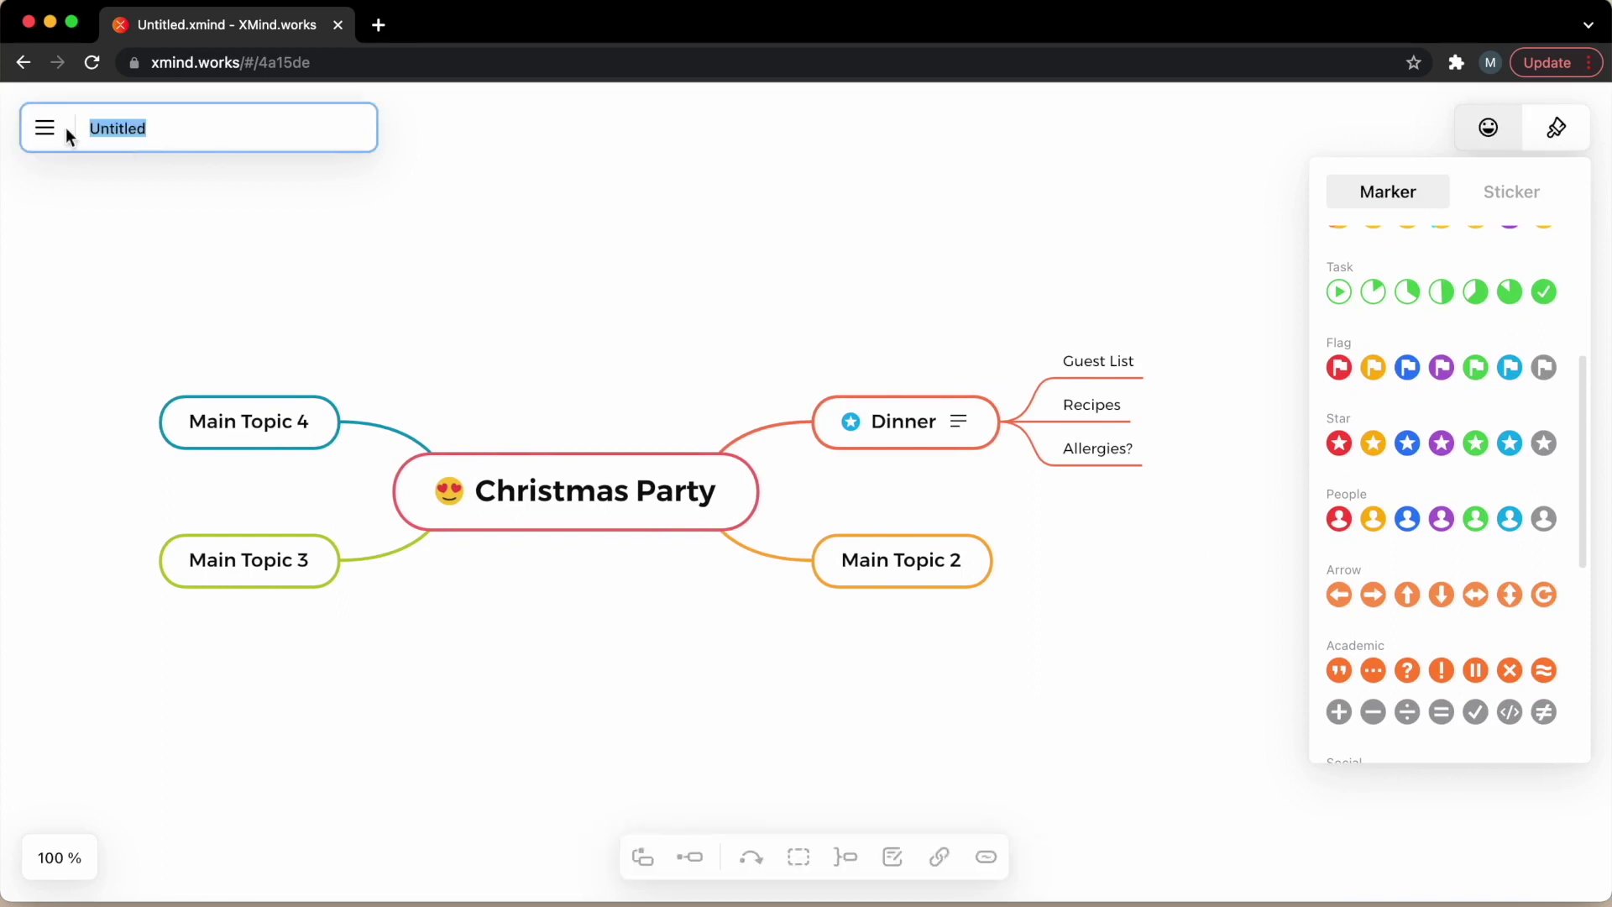
{"action": "type", "text": "Christmas Party"}
{"action": "key", "text": "Return"}
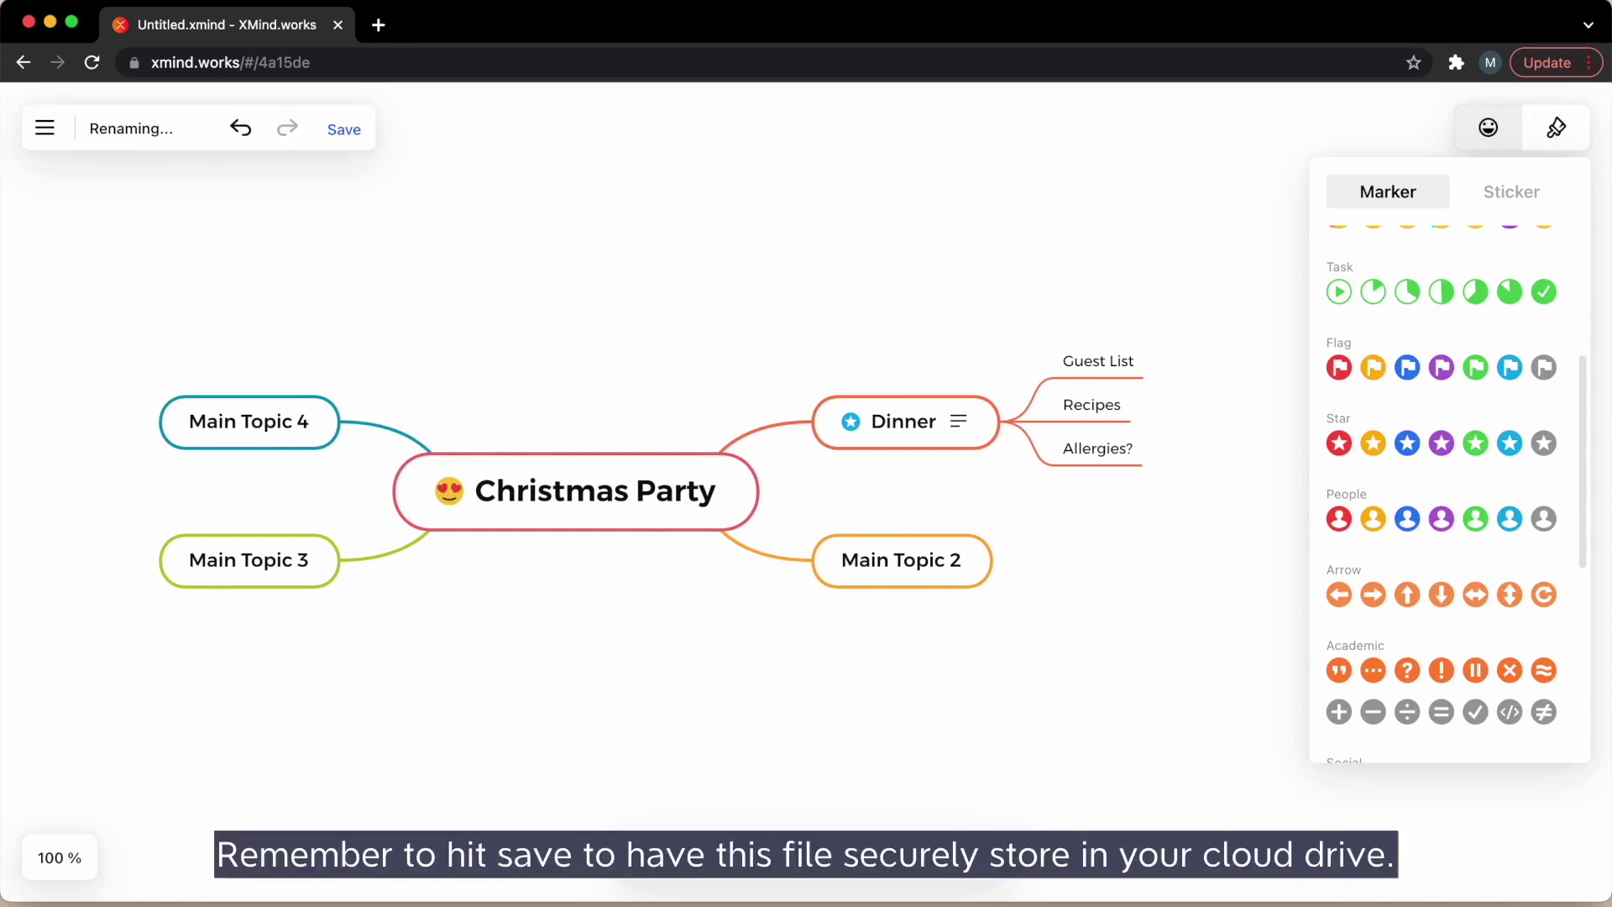
{"action": "left_click", "coordinate": [358, 135]}
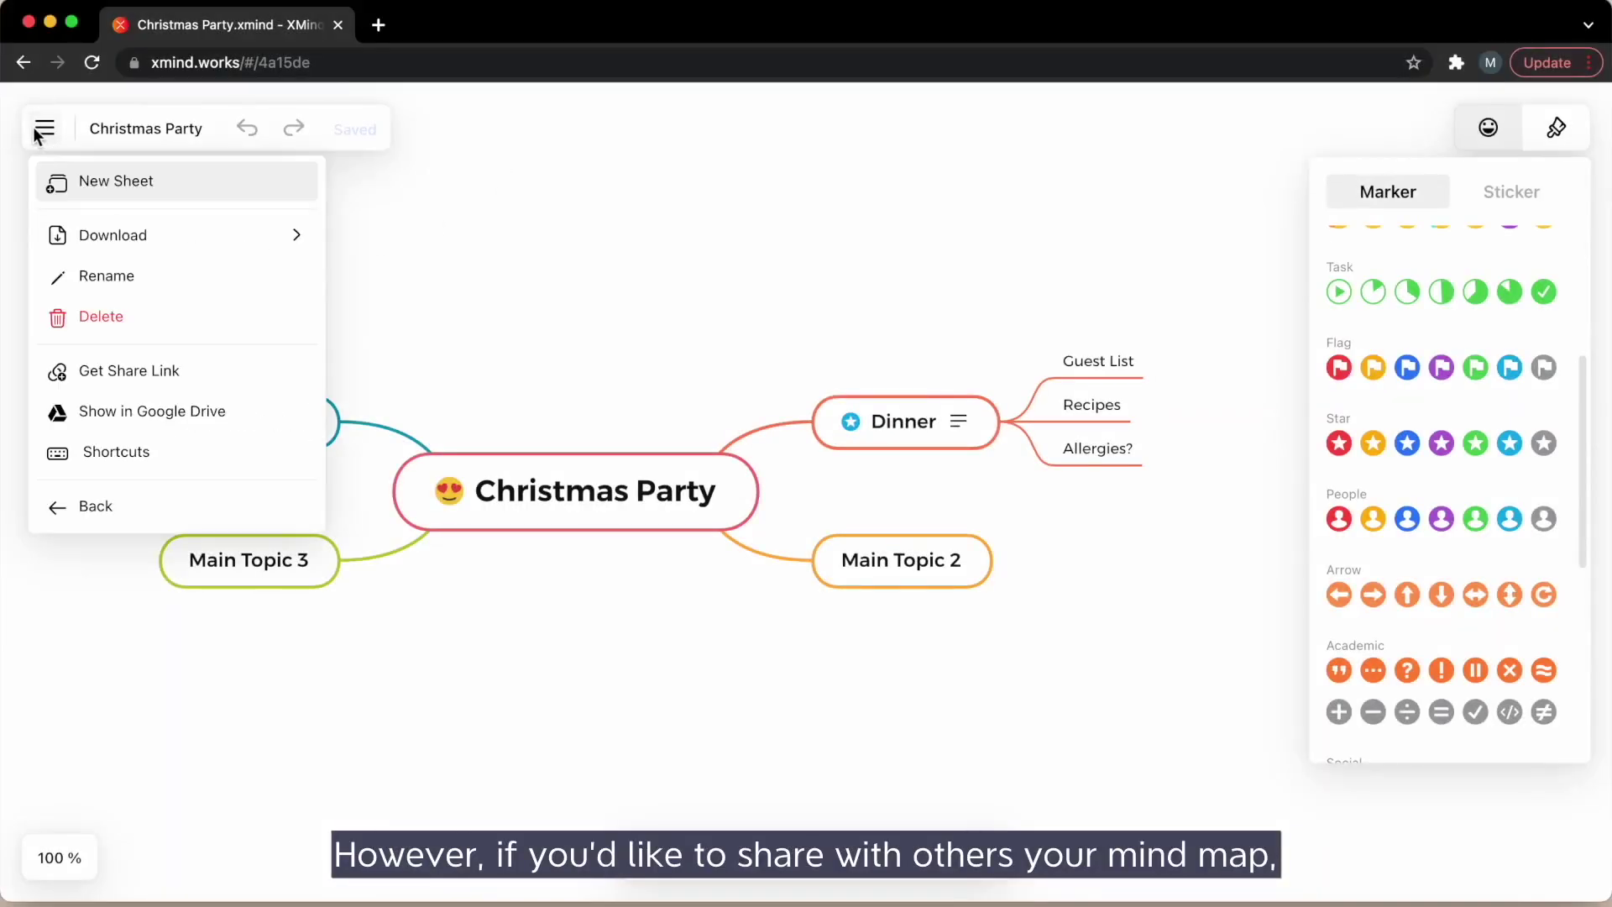
- Generate a view-only share link for Christmas Party and copy it to the clipboard
{"action": "left_click", "coordinate": [154, 366]}
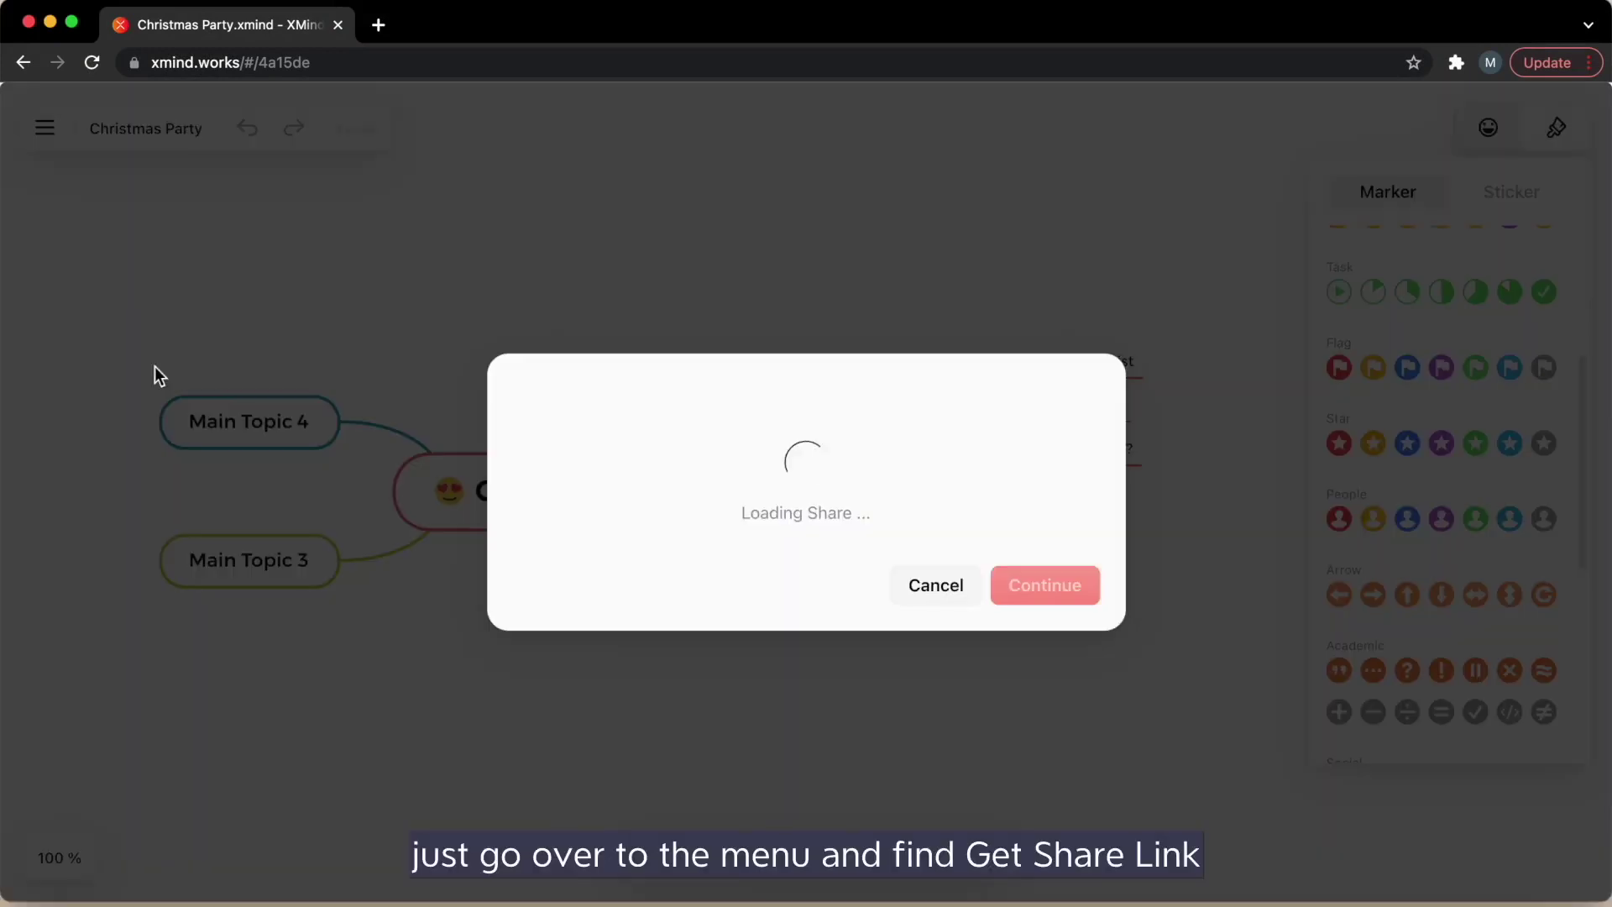
{"action": "left_click", "coordinate": [1035, 594]}
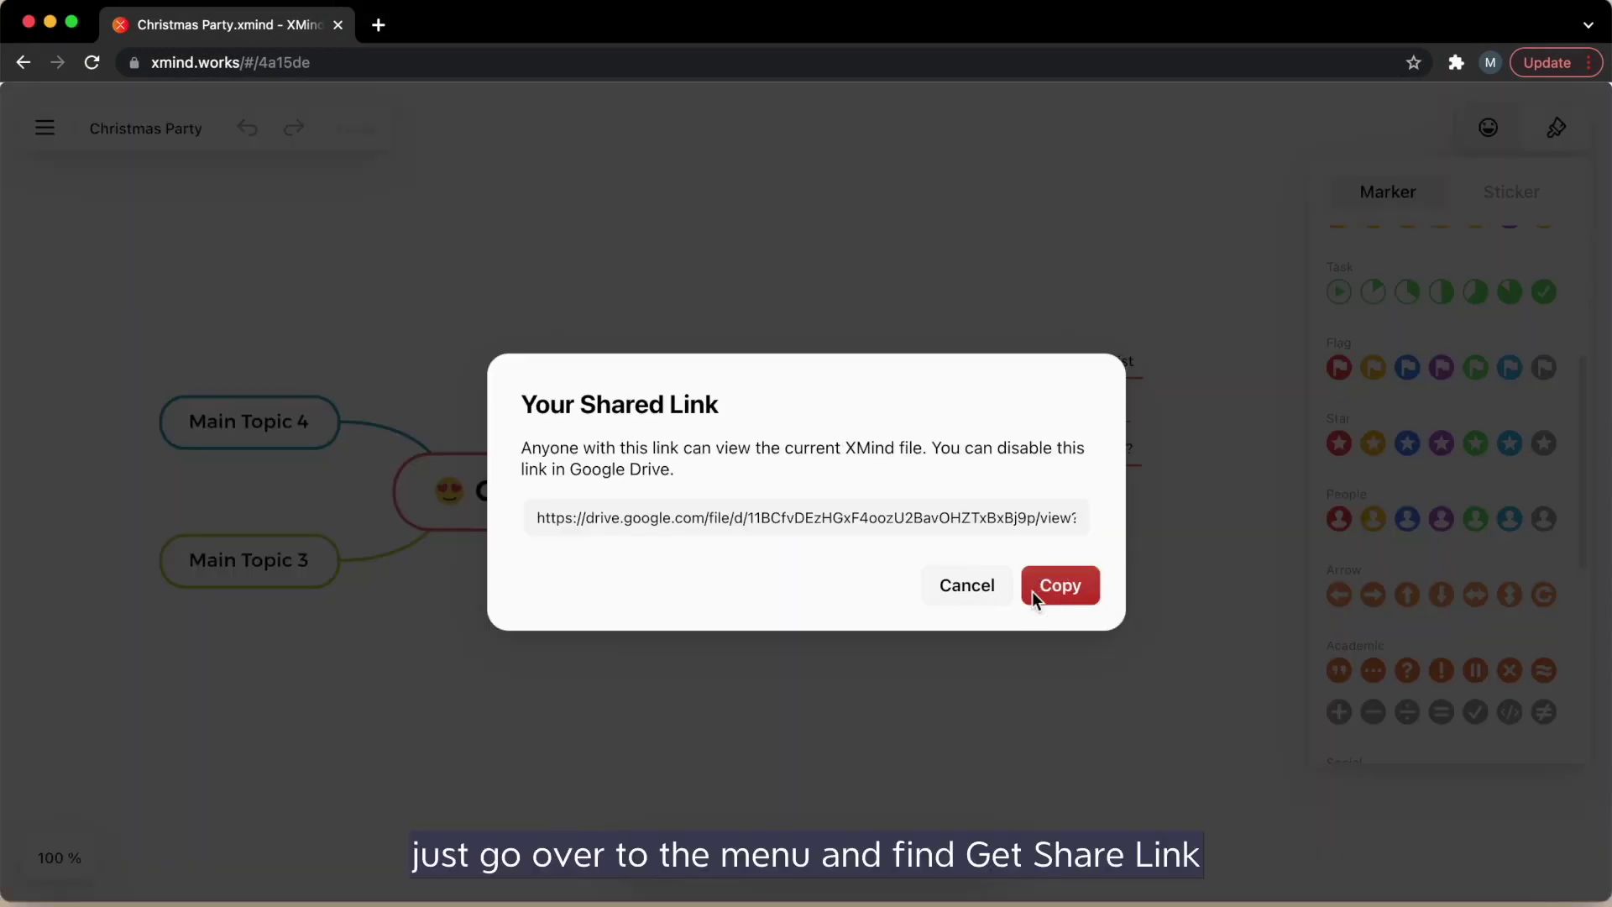
{"action": "left_click", "coordinate": [1031, 591]}
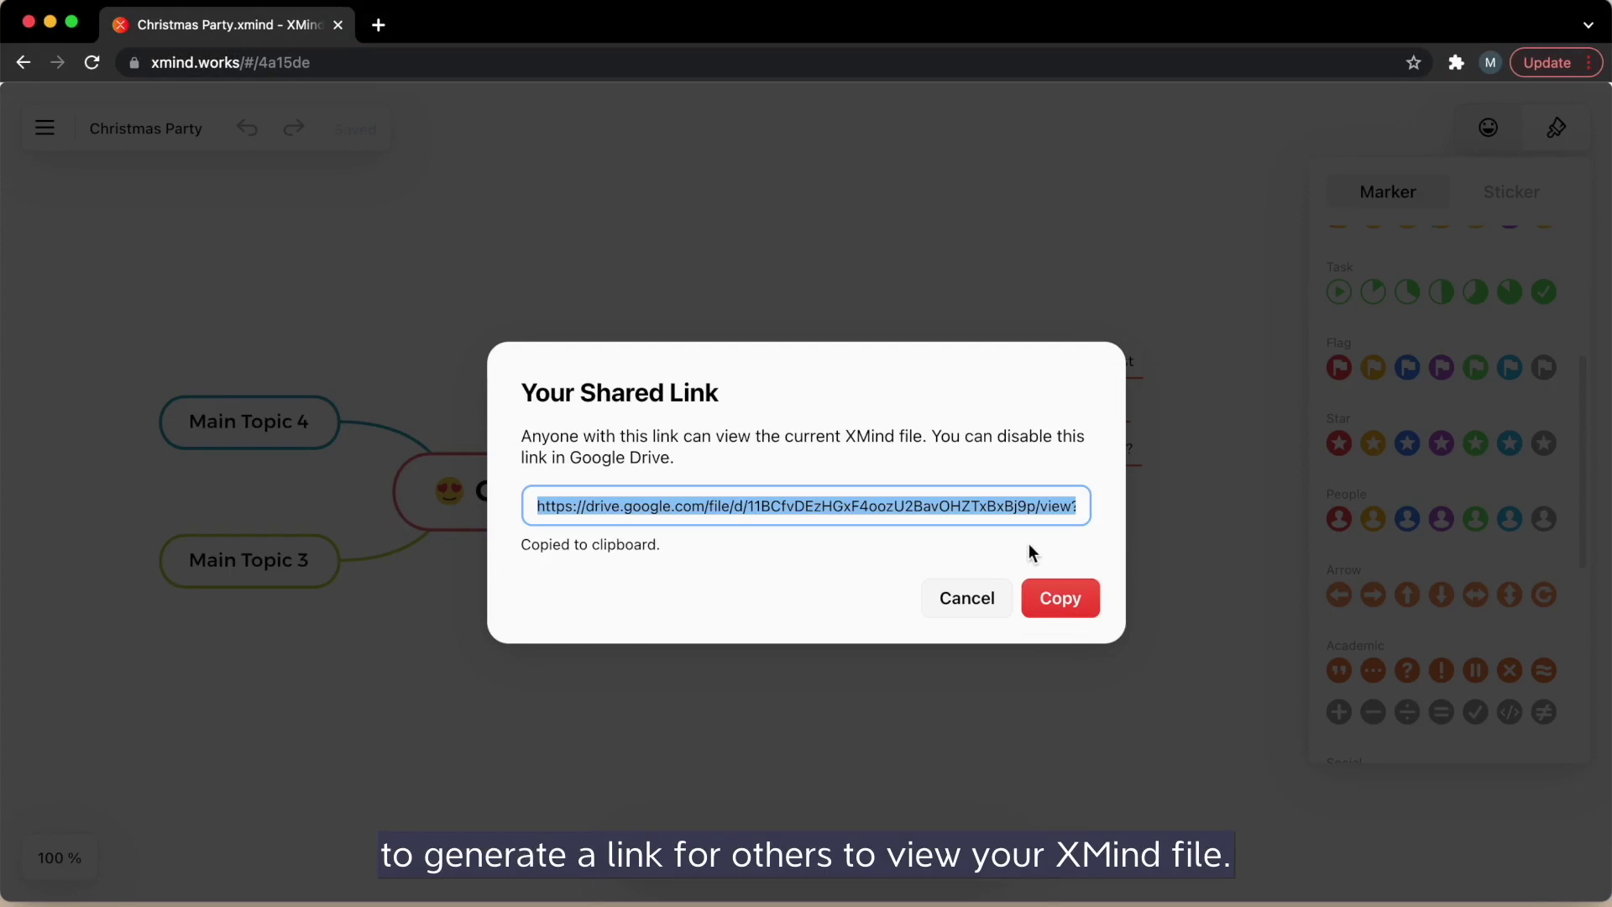
{"action": "left_click", "coordinate": [1176, 518]}
{"action": "left_click", "coordinate": [44, 127]}
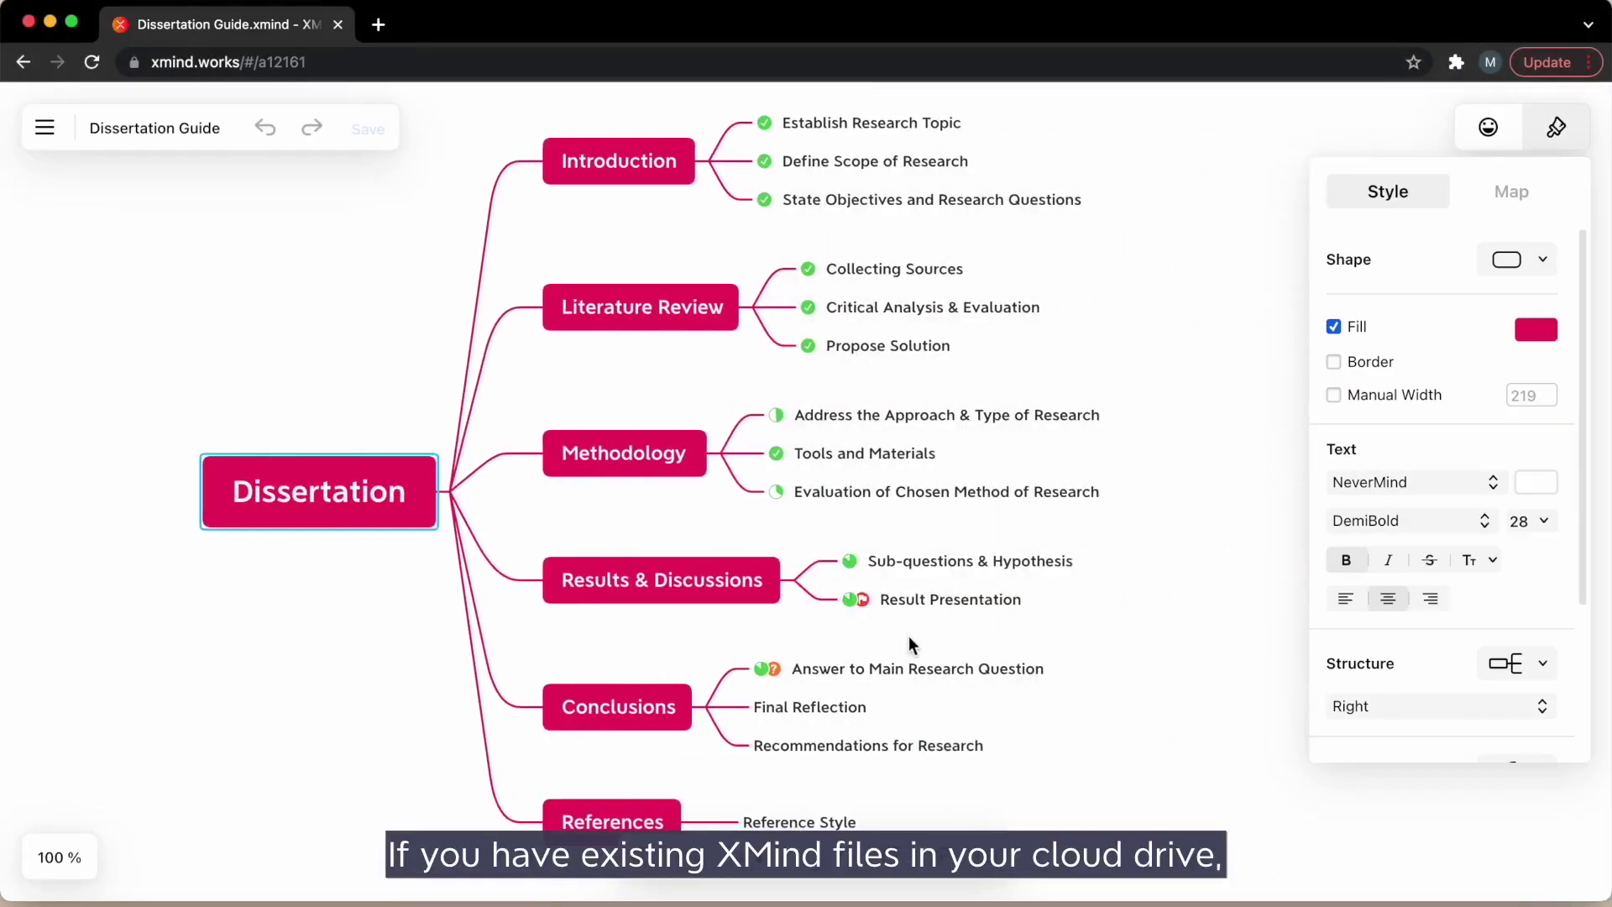
- Complete the Methodology tasks and add 'Pitch with XMind' under Result Presentation
{"action": "left_click", "coordinate": [874, 564]}
{"action": "left_click", "coordinate": [777, 493]}
{"action": "left_click", "coordinate": [777, 414]}
{"action": "left_click", "coordinate": [850, 599]}
{"action": "key", "text": "Tab"}
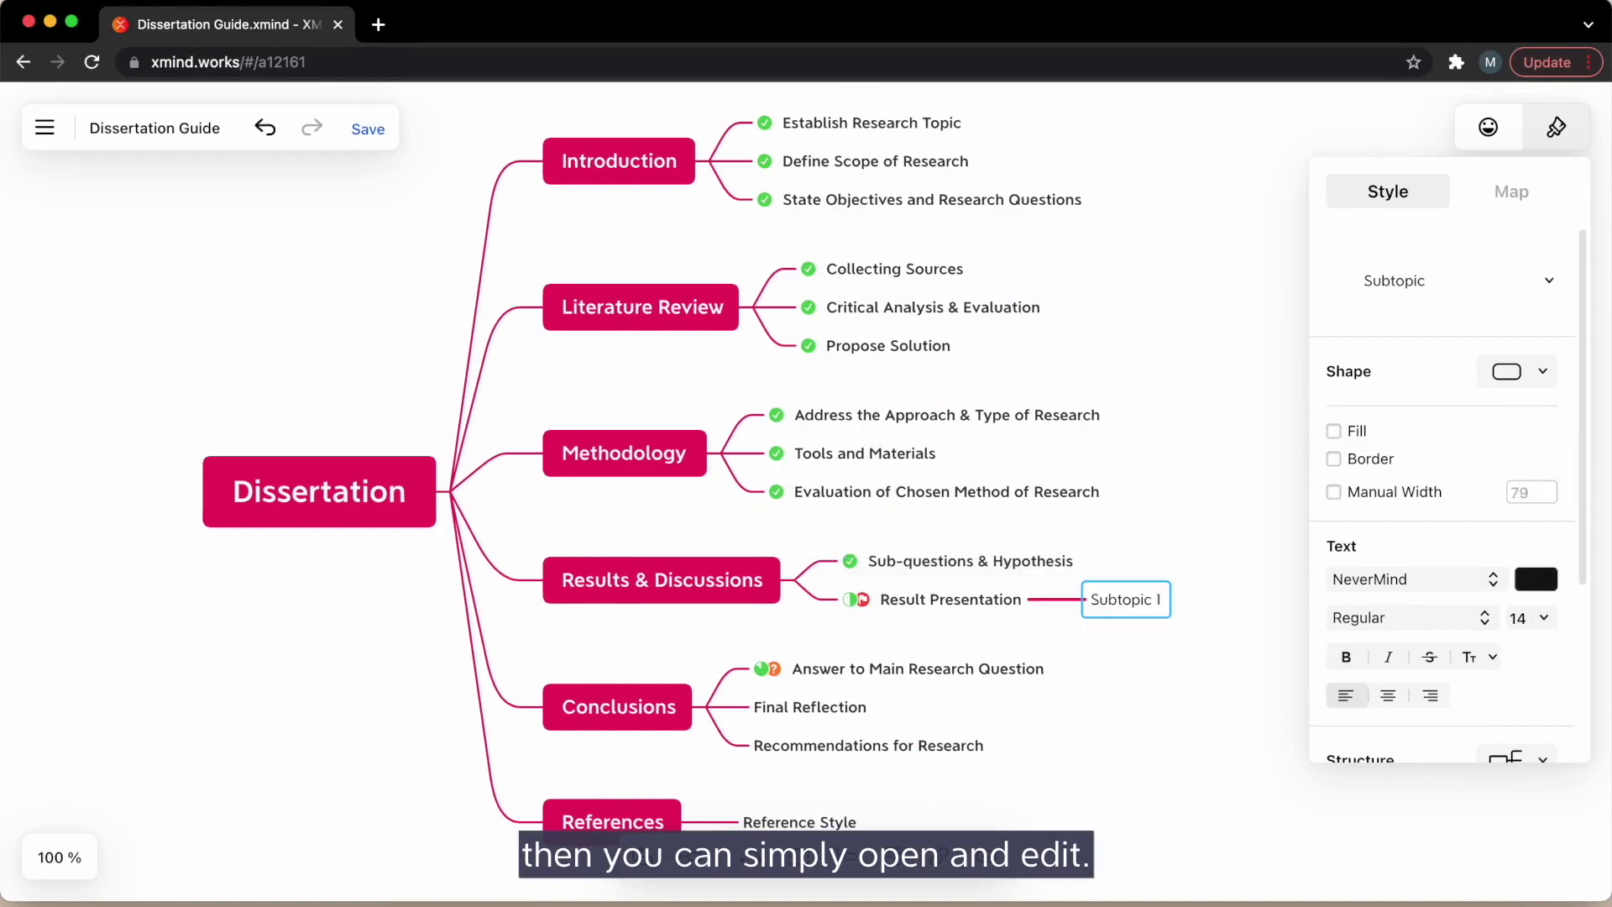
{"action": "type", "text": "Pitch with XMind"}
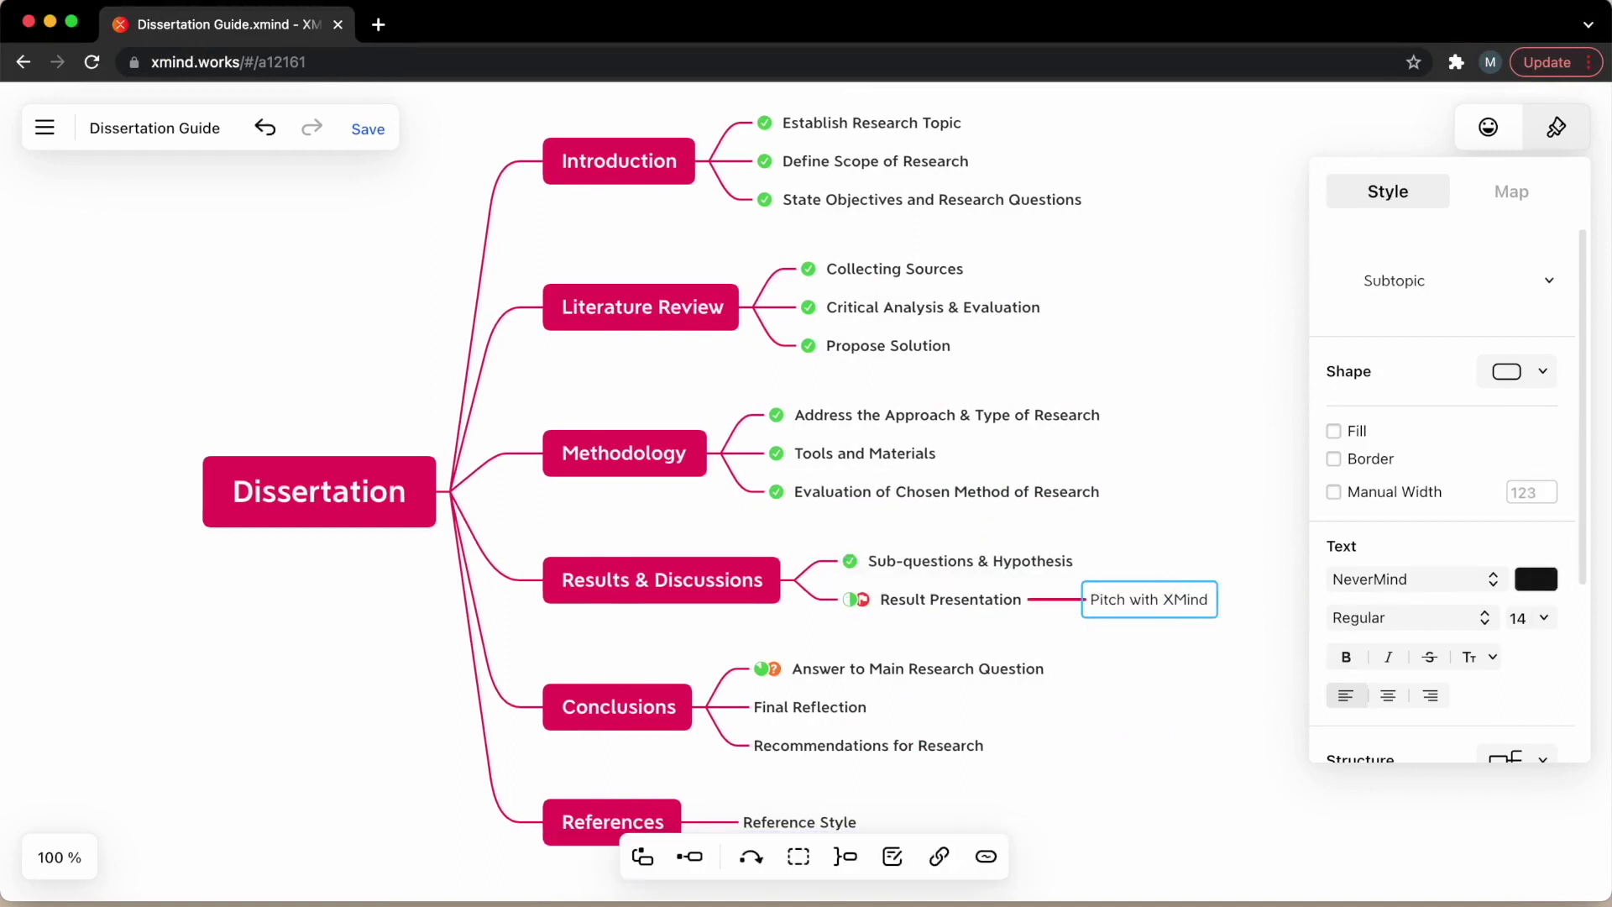
- Add a new sheet, Map 2, to the Dissertation Guide file
{"action": "left_click", "coordinate": [59, 132]}
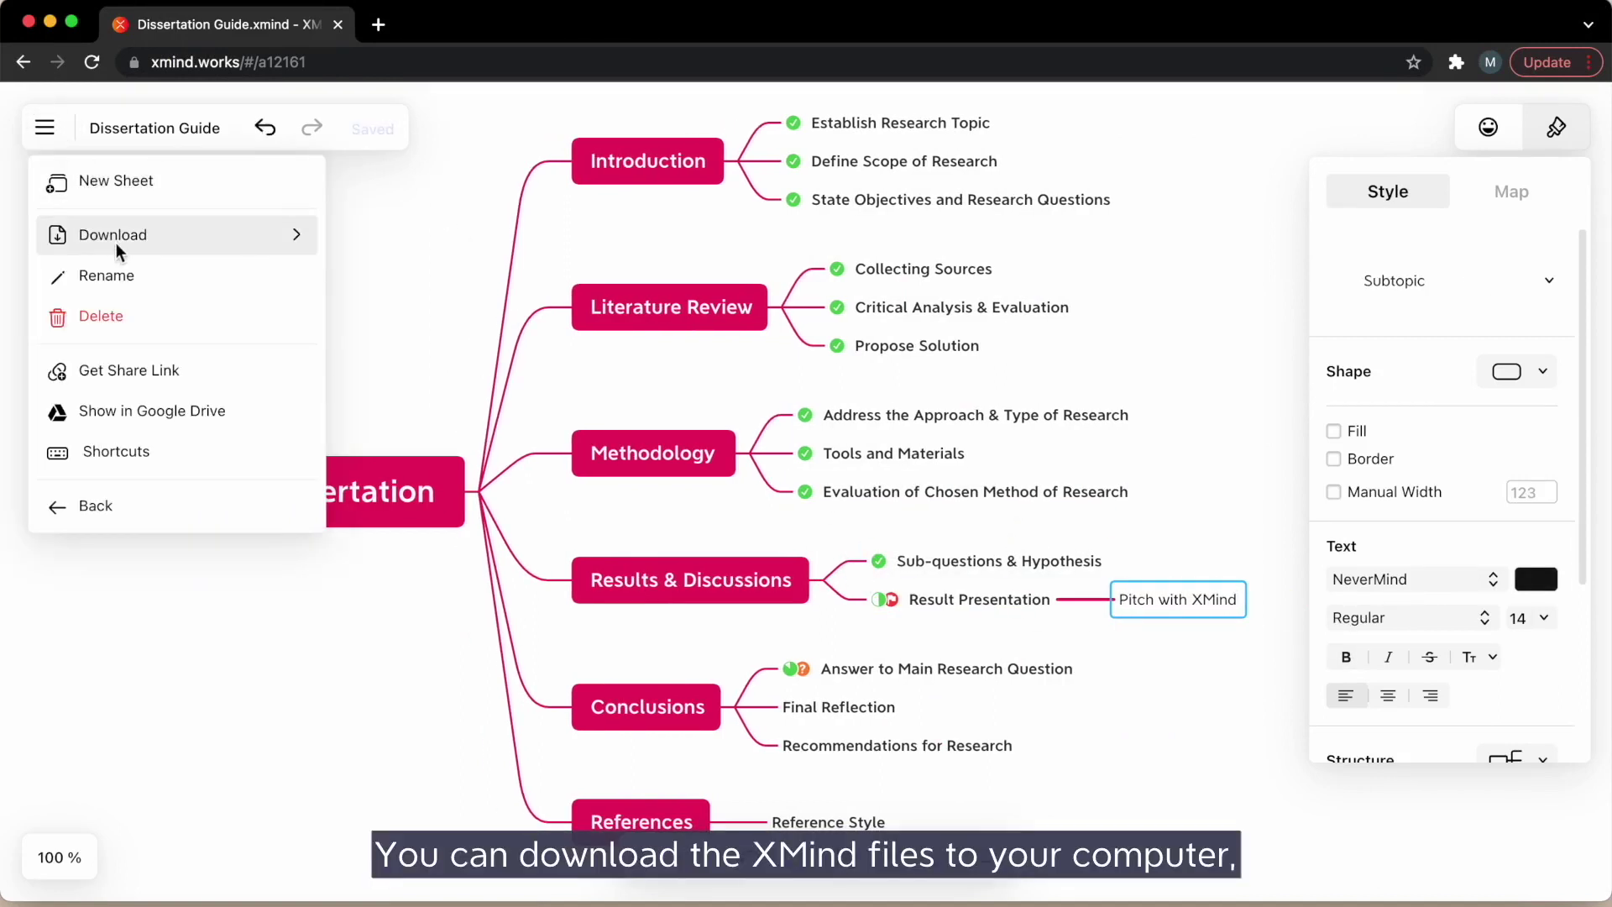
{"action": "mouse_move", "coordinate": [280, 252]}
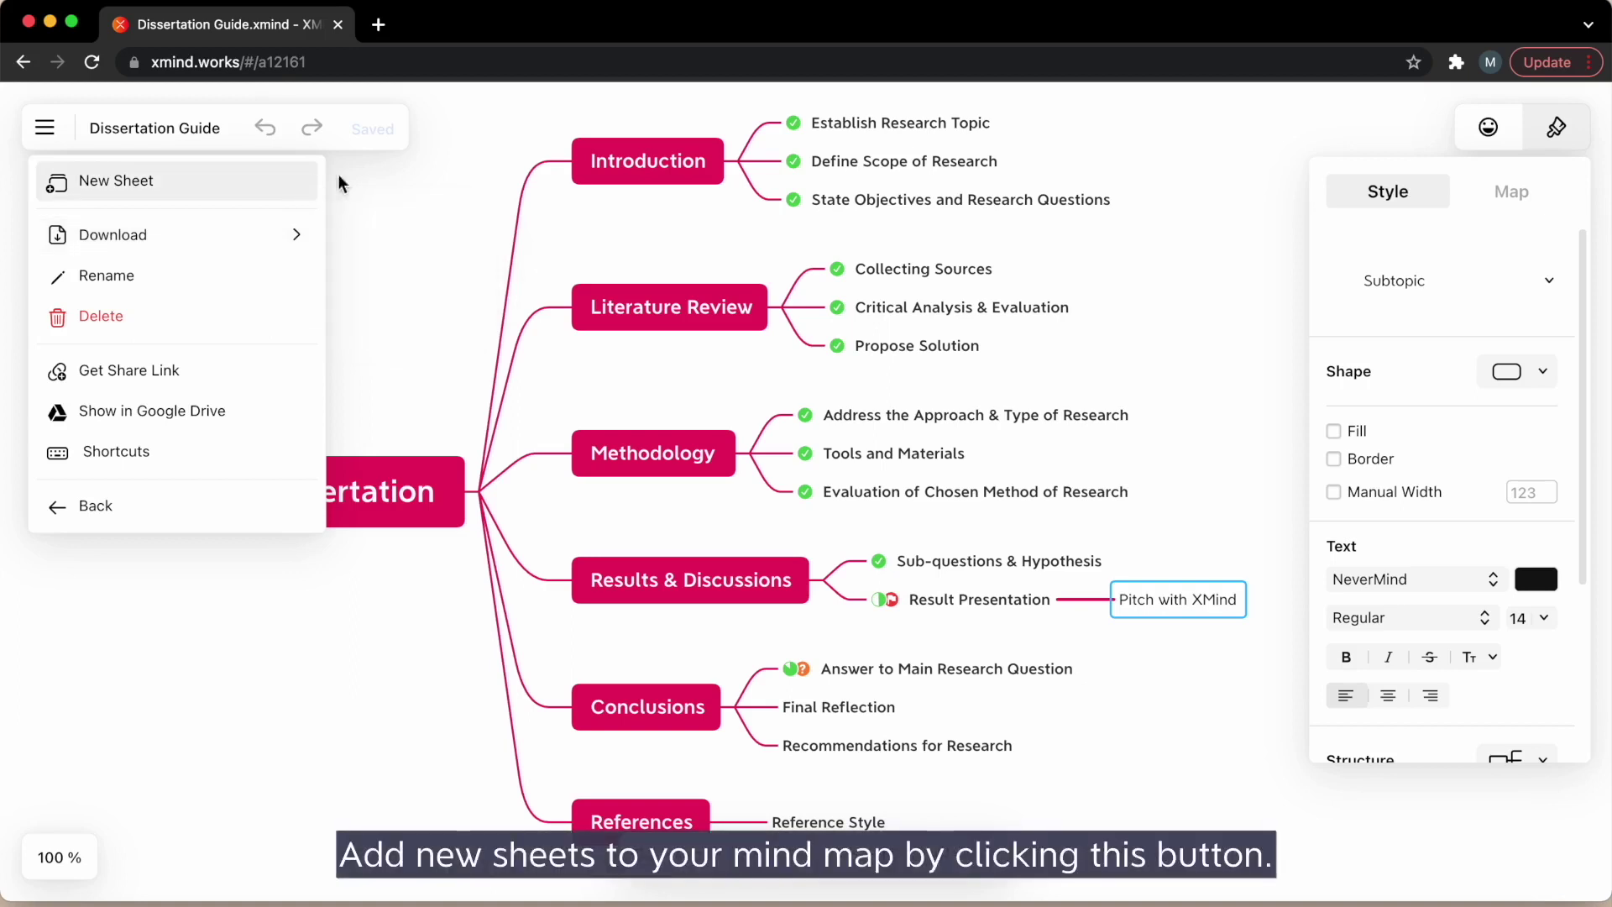
{"action": "left_click", "coordinate": [265, 186]}
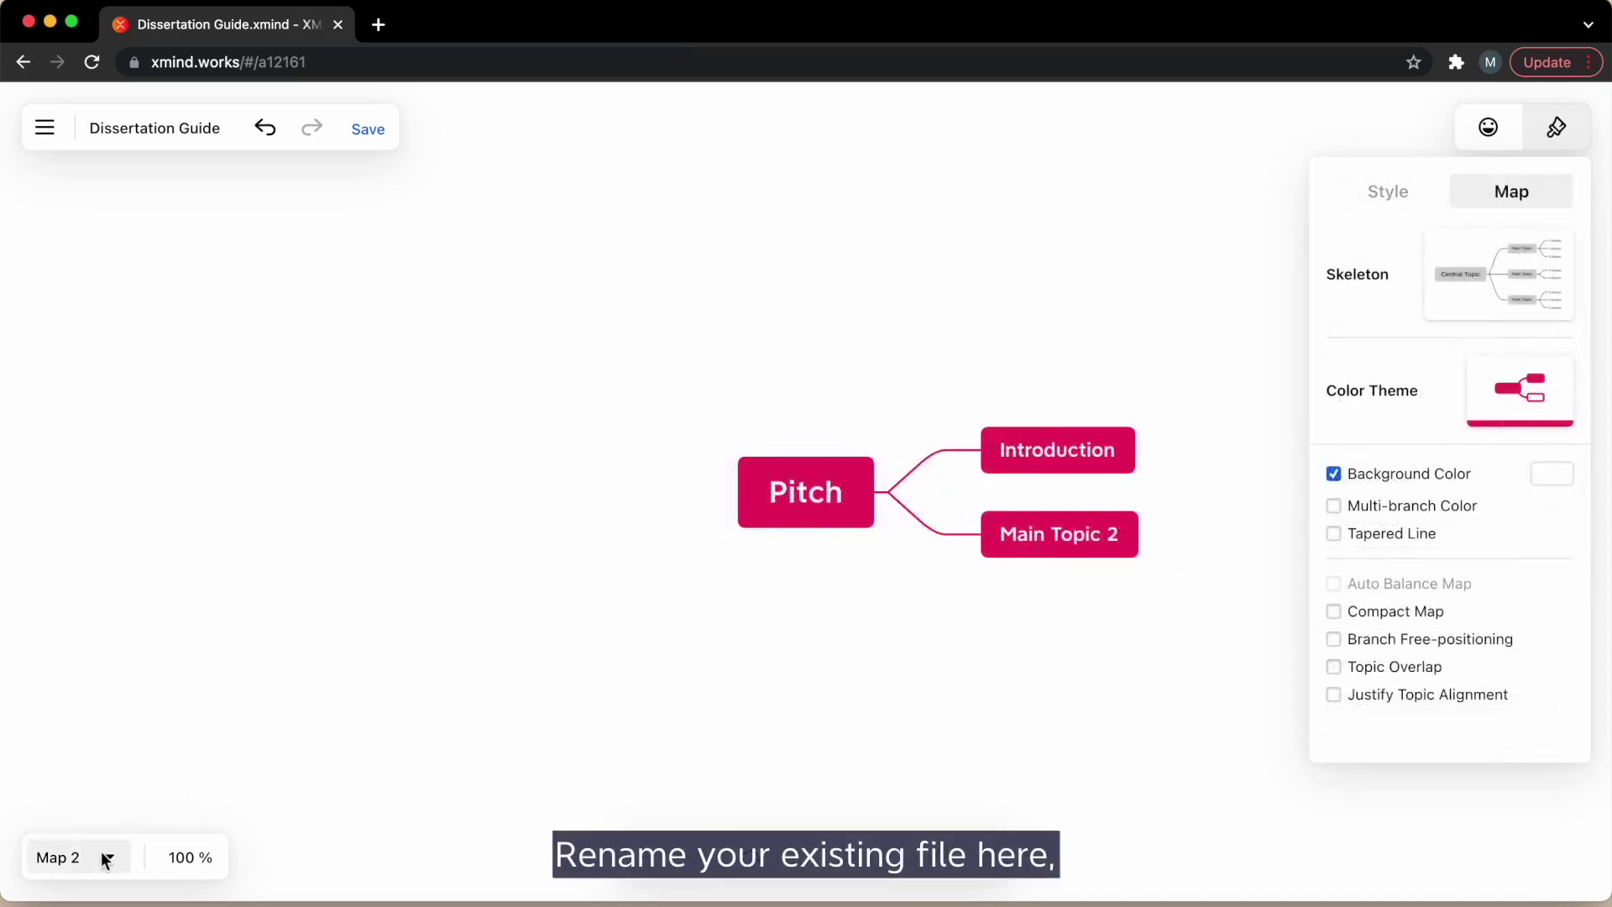
- Rename the Map 2 sheet to 'pitch plan'
{"action": "left_click", "coordinate": [108, 857]}
{"action": "left_click", "coordinate": [152, 755]}
{"action": "left_click", "coordinate": [235, 765]}
{"action": "key", "text": "BackSpace"}
{"action": "key", "text": "BackSpace"}
{"action": "key", "text": "BackSpace"}
{"action": "key", "text": "BackSpace"}
{"action": "key", "text": "BackSpace"}
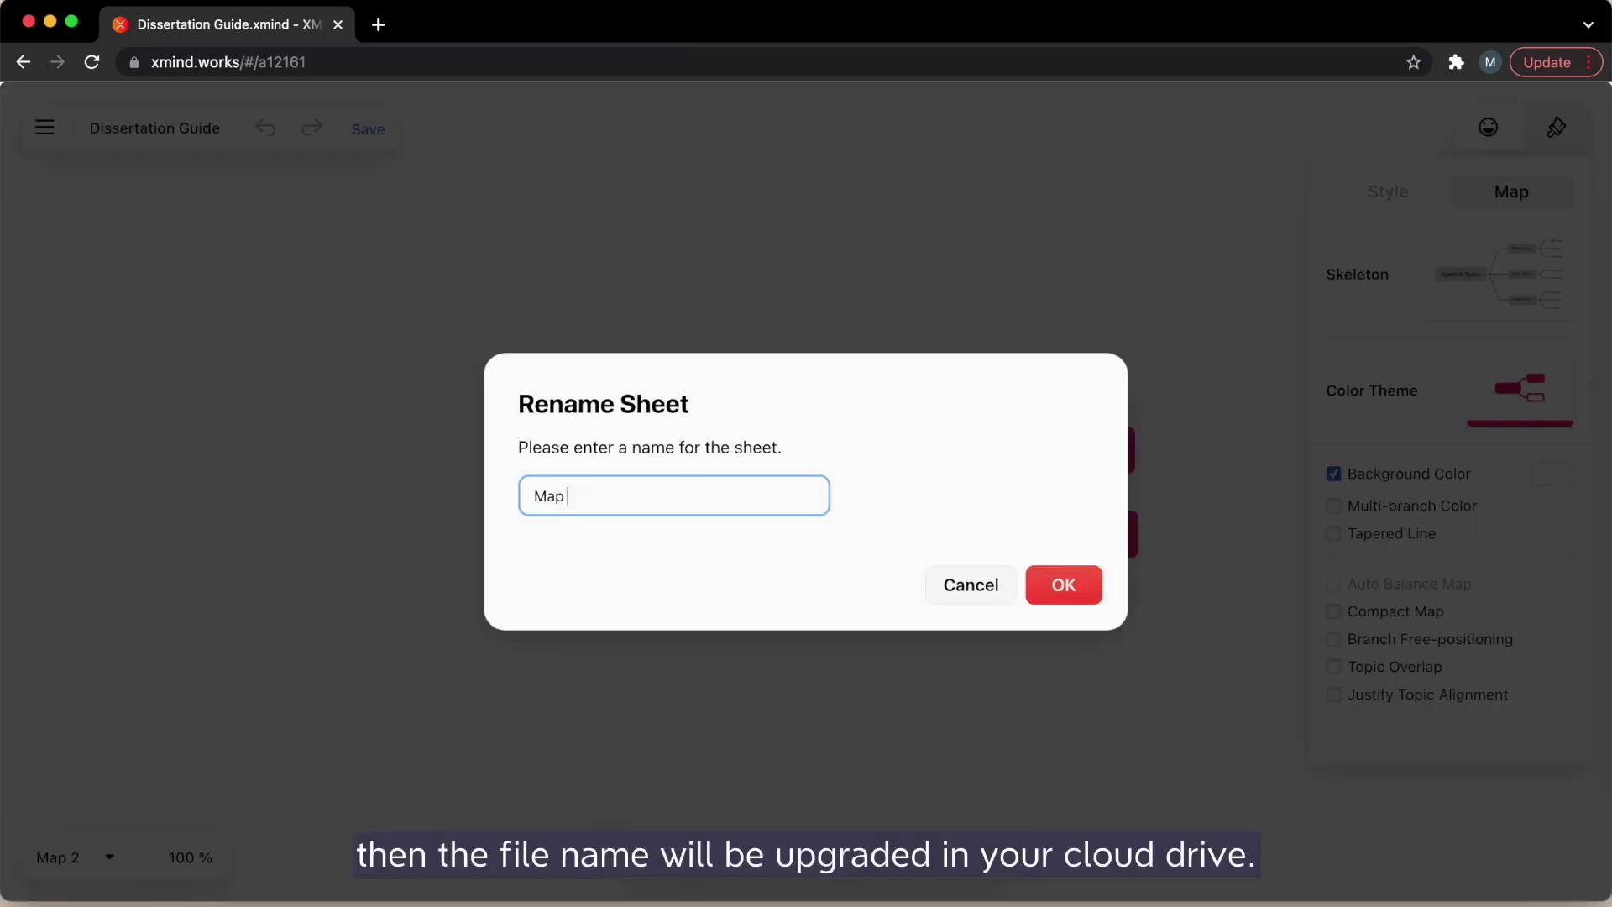
{"action": "type", "text": "pitch plan"}
{"action": "key", "text": "Return"}
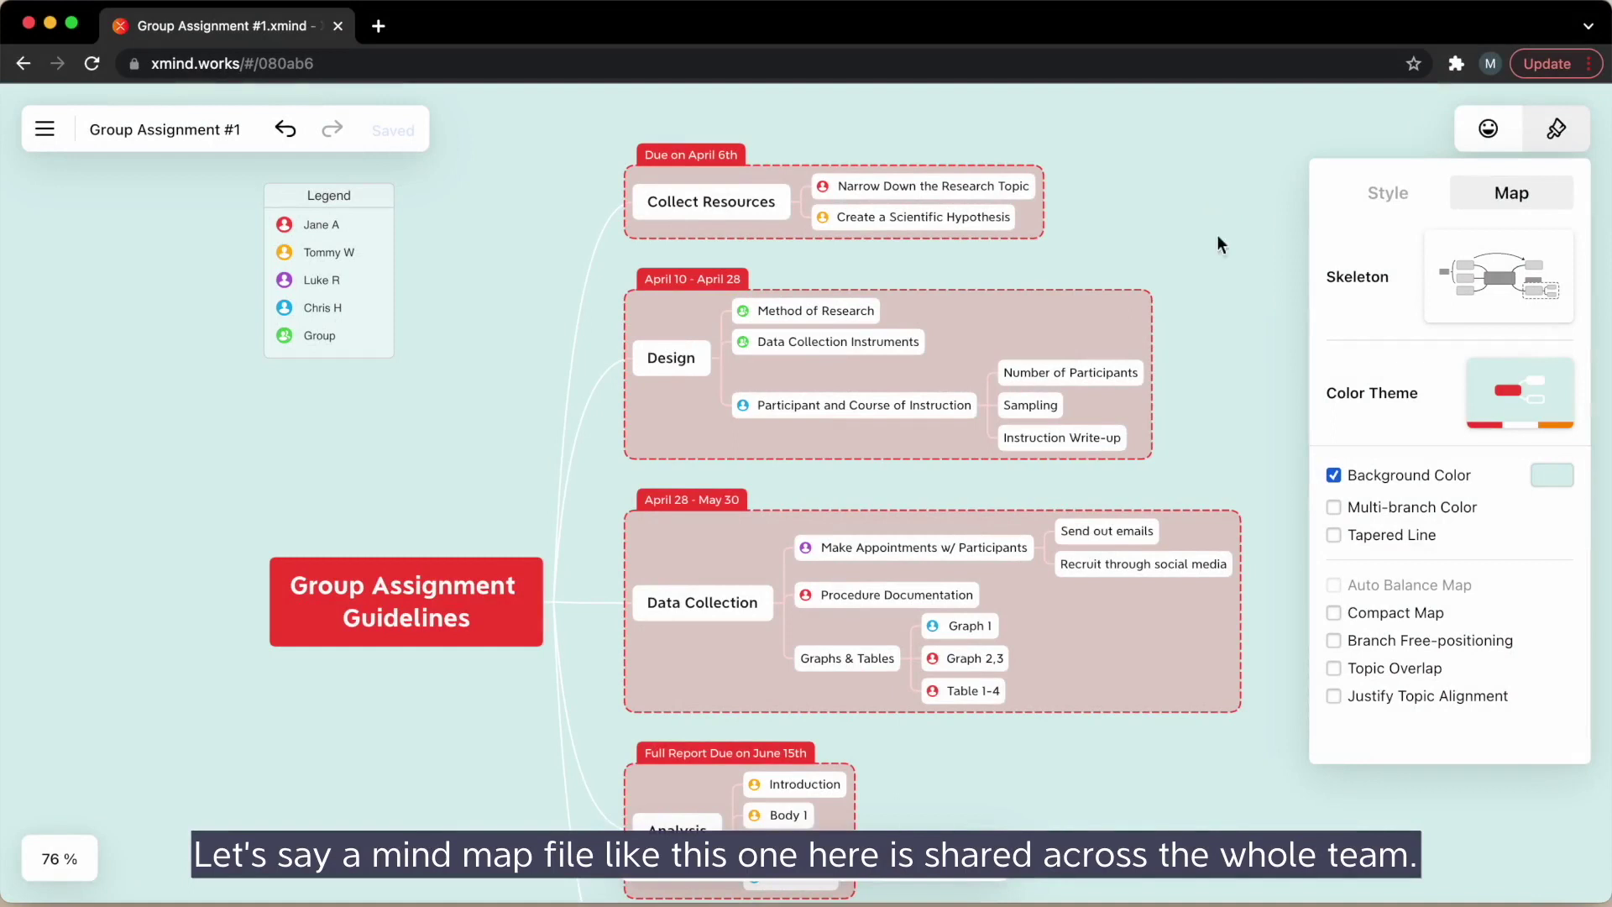
- Add '22' and 'Students & Working Adults' under Number of Participants
{"action": "scroll", "coordinate": [1217, 366], "scroll_direction": "down", "scroll_amount": 5}
{"action": "scroll", "coordinate": [1218, 366], "scroll_direction": "up", "scroll_amount": 5}
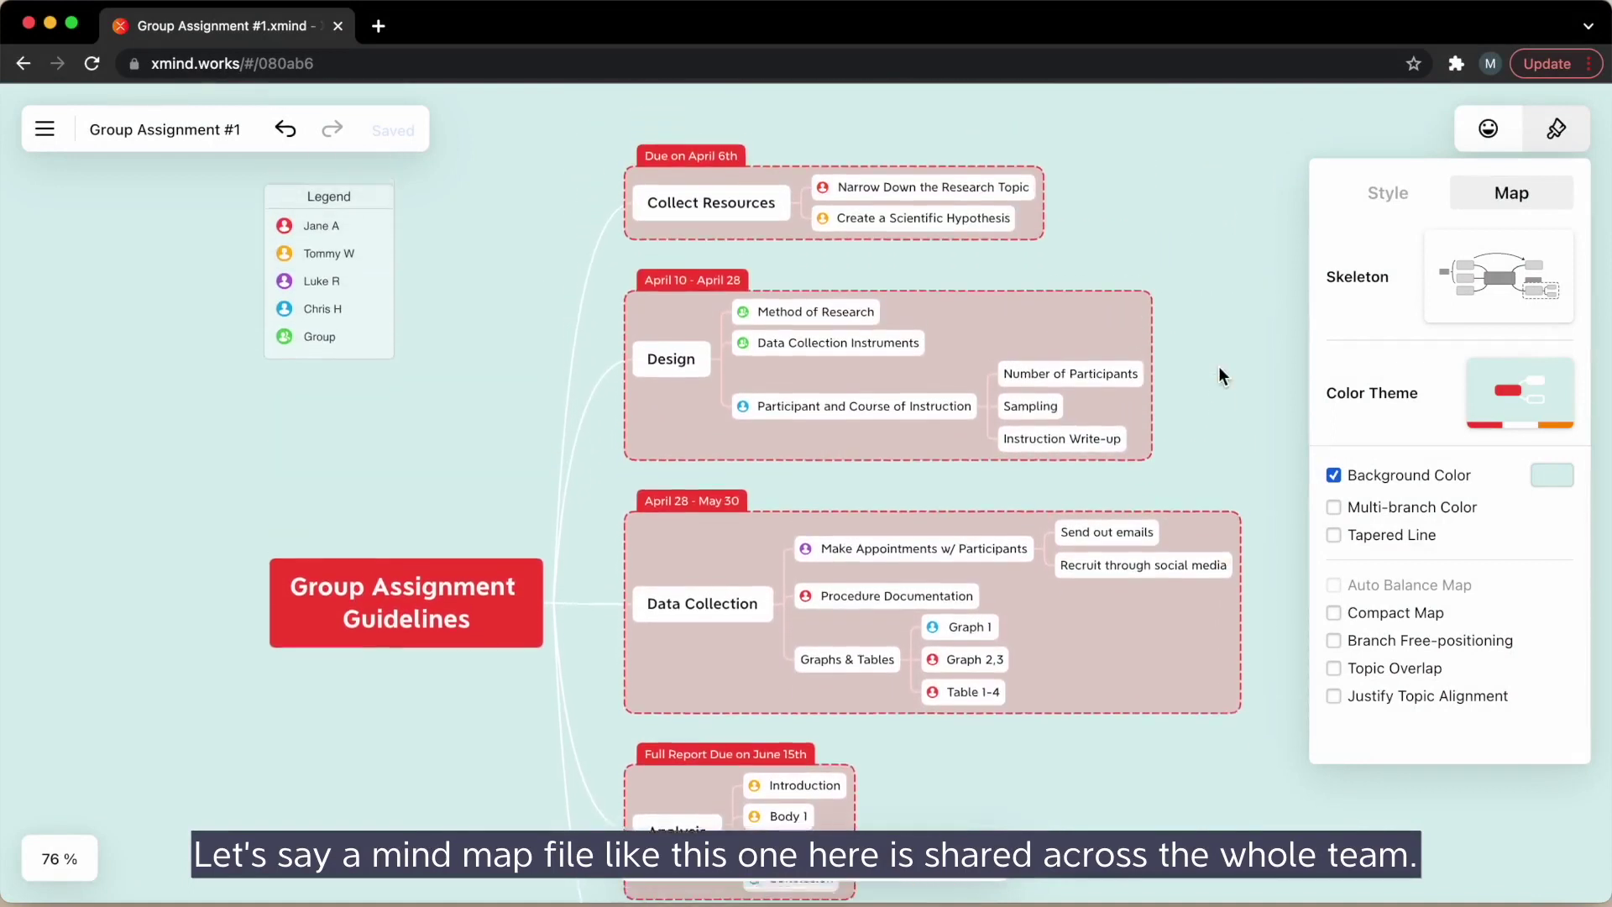
{"action": "scroll", "coordinate": [1217, 366], "scroll_direction": "up", "scroll_amount": 1}
{"action": "left_click", "coordinate": [1116, 396]}
{"action": "key", "text": "Tab"}
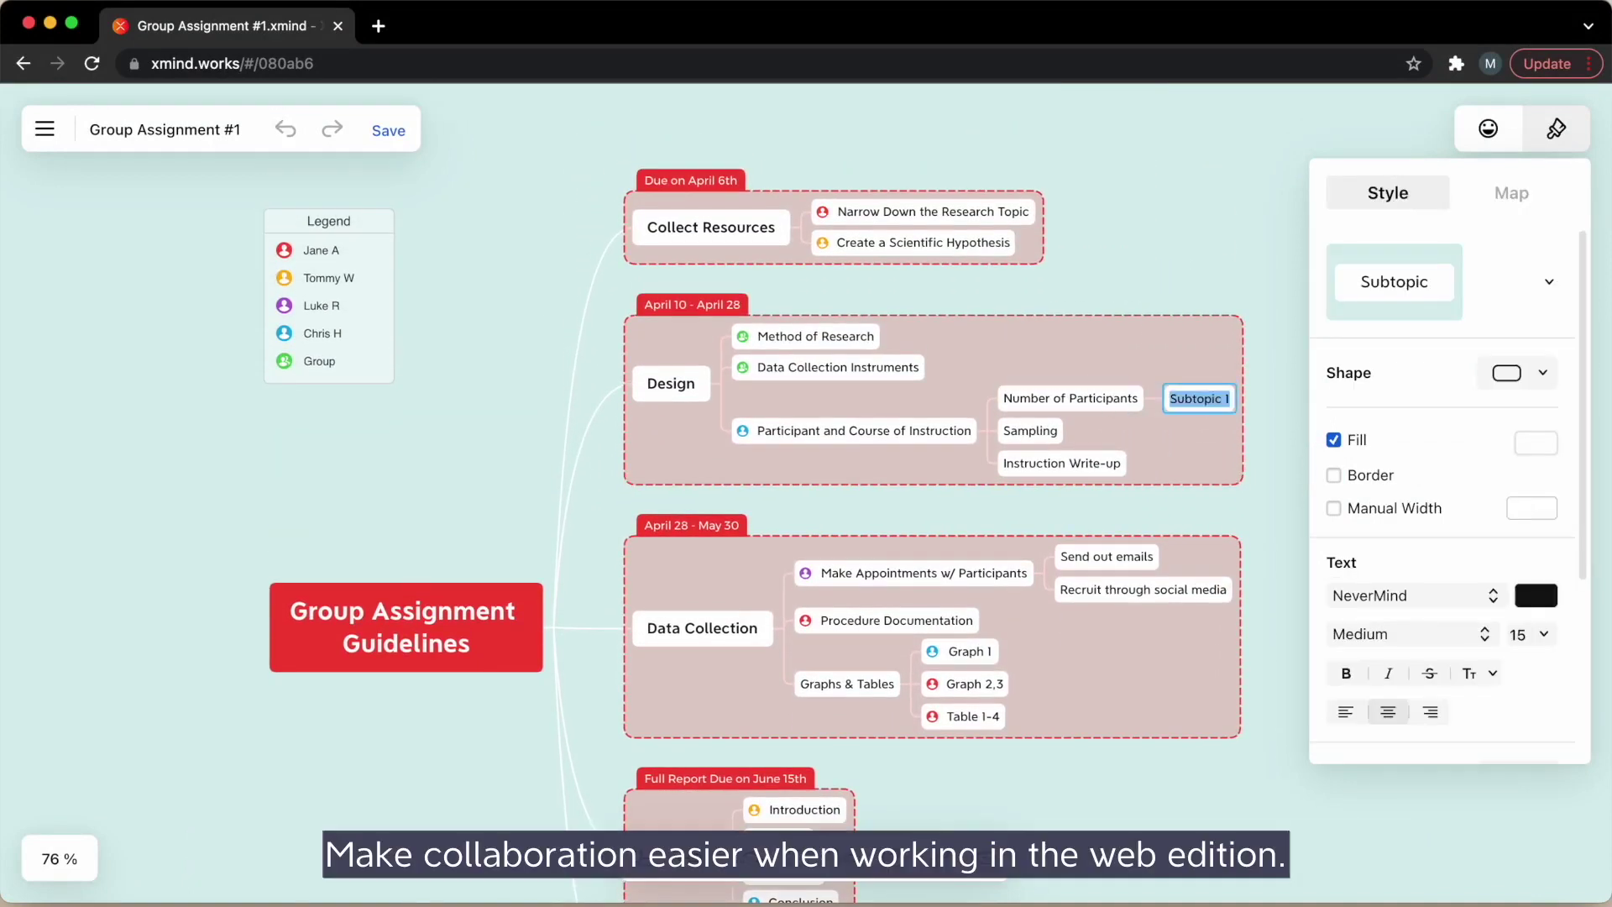
{"action": "type", "text": "22"}
{"action": "key", "text": "Return"}
{"action": "key", "text": "Return"}
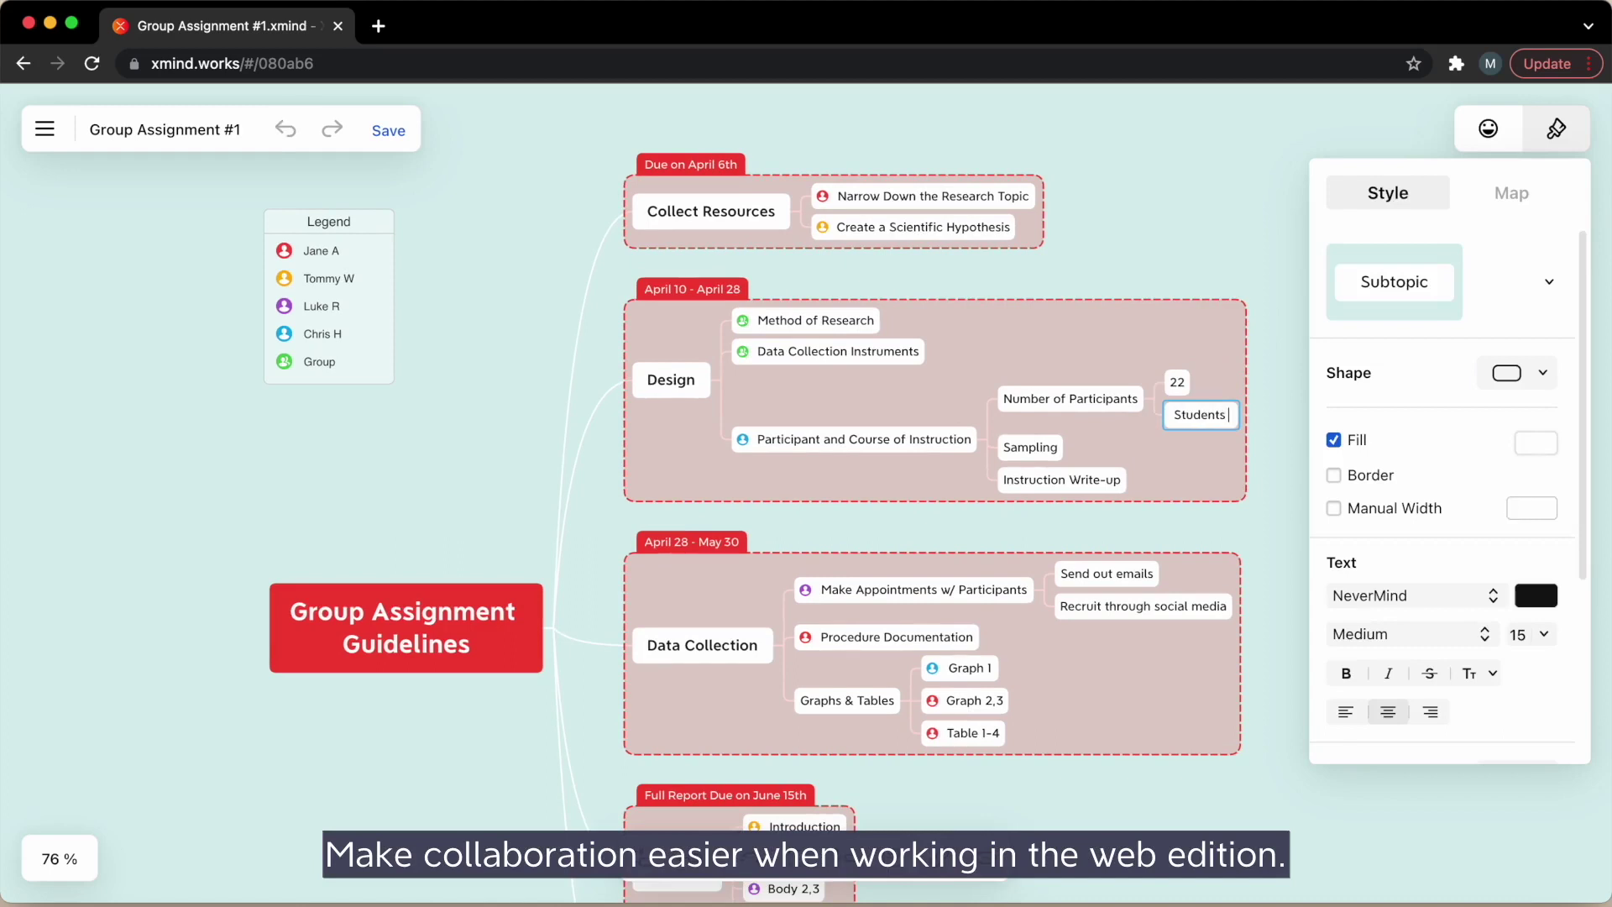
{"action": "type", "text": "Students &"}
{"action": "type", "text": " Working A"}
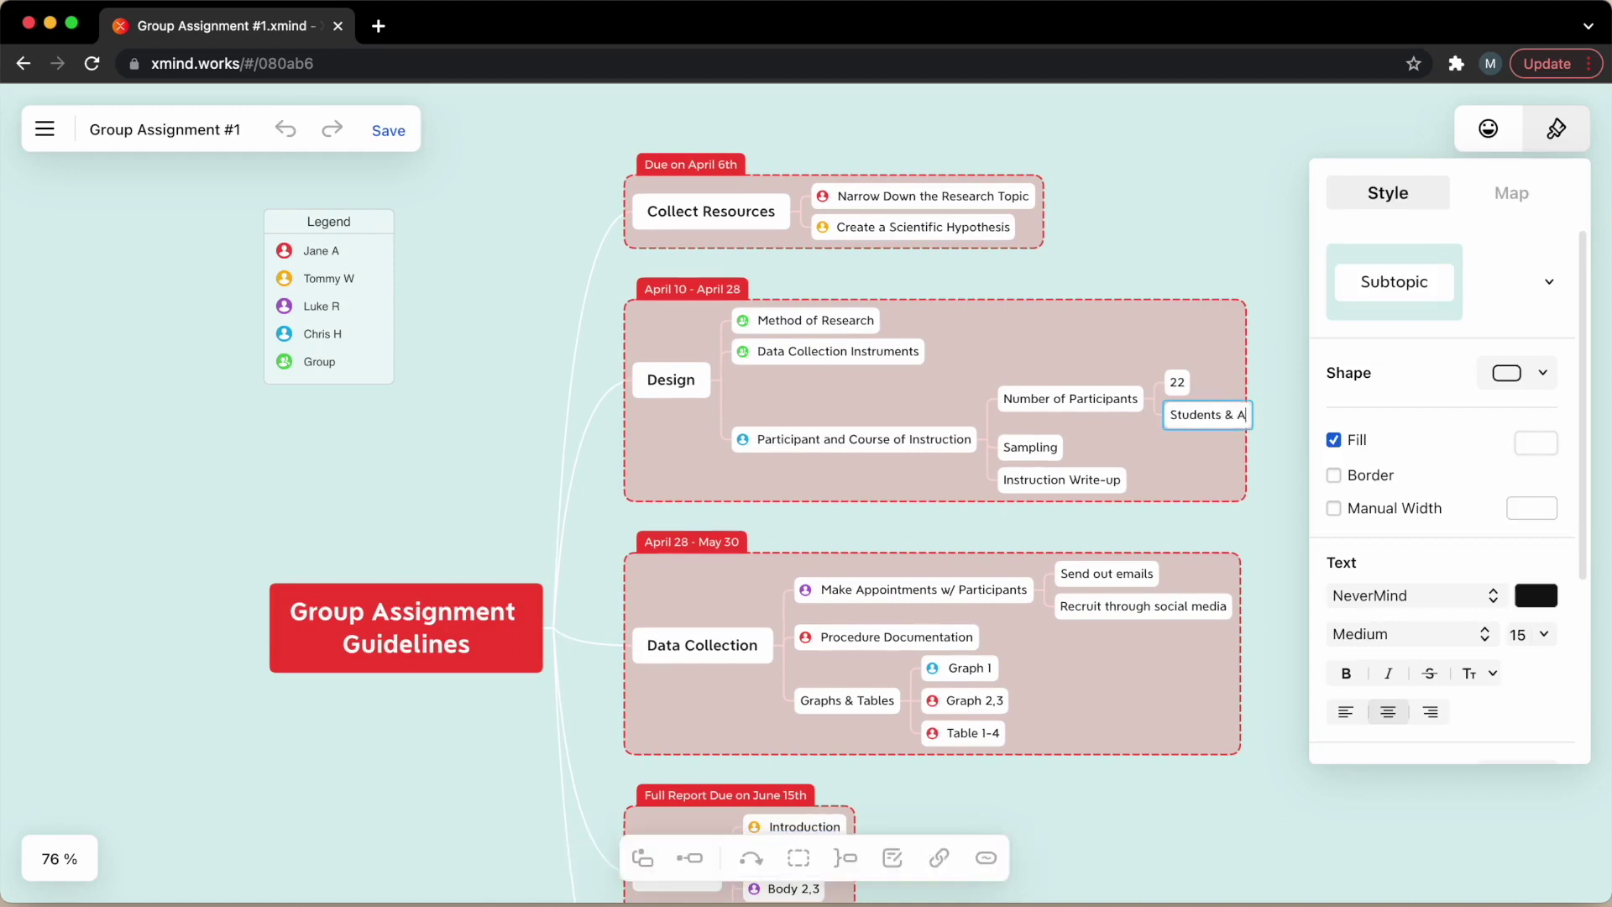
{"action": "key", "text": "BackSpace"}
{"action": "type", "text": "Working Adults"}
{"action": "left_click", "coordinate": [1167, 516]}
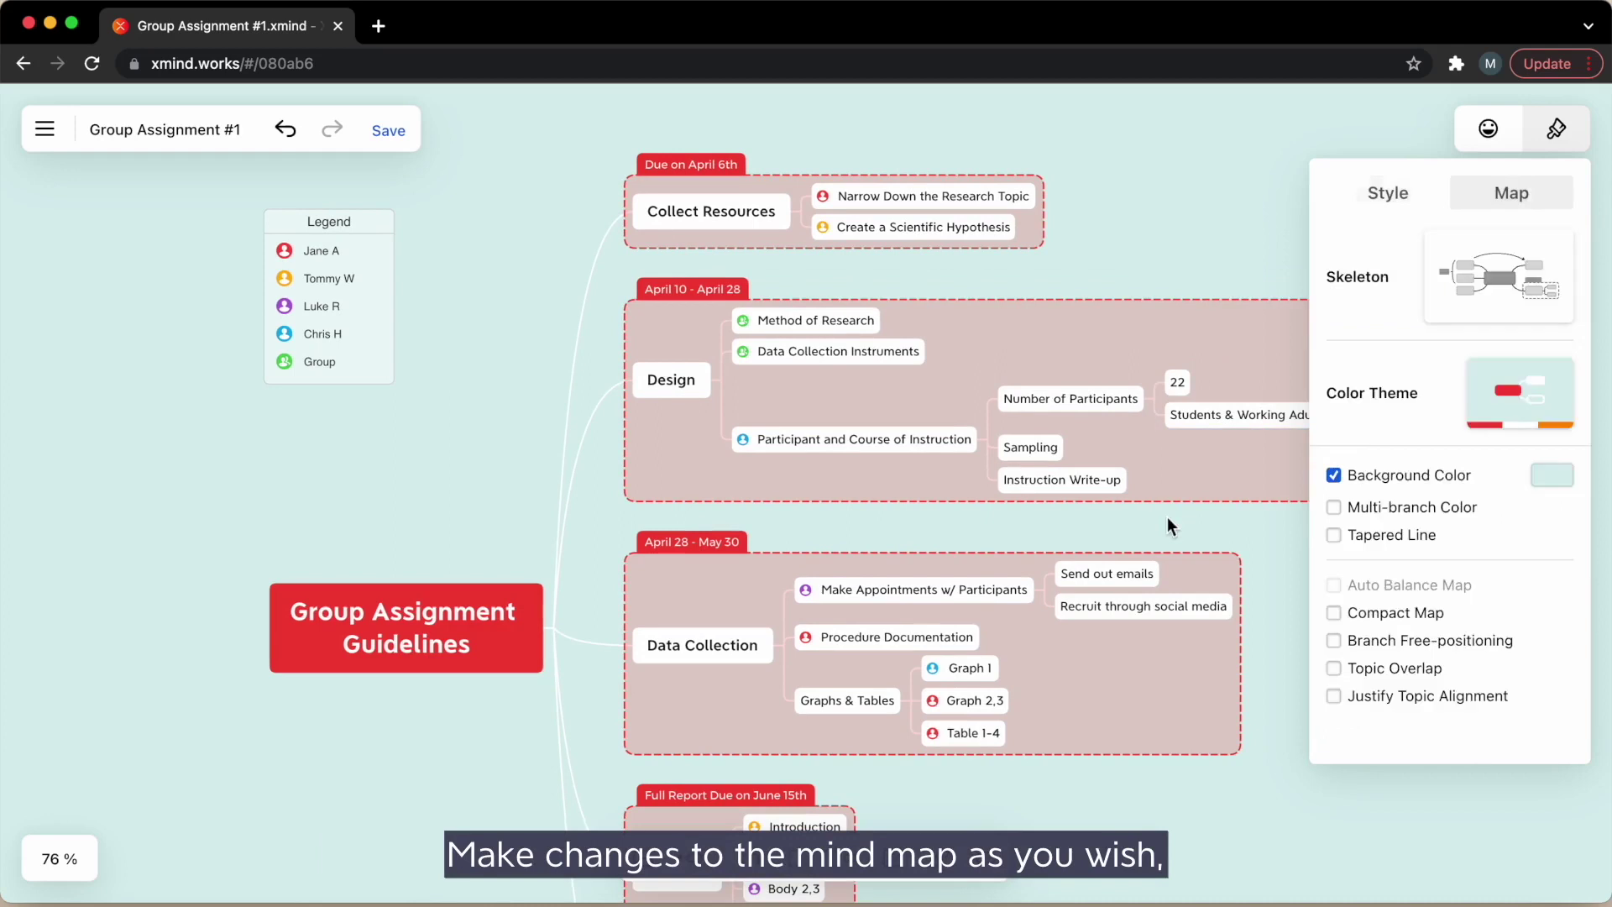
- Add 'Random Sampling' under Sampling and deselect topics so the map saves
{"action": "left_click", "coordinate": [1049, 447]}
{"action": "key", "text": "Tab"}
{"action": "type", "text": "Random Sampl"}
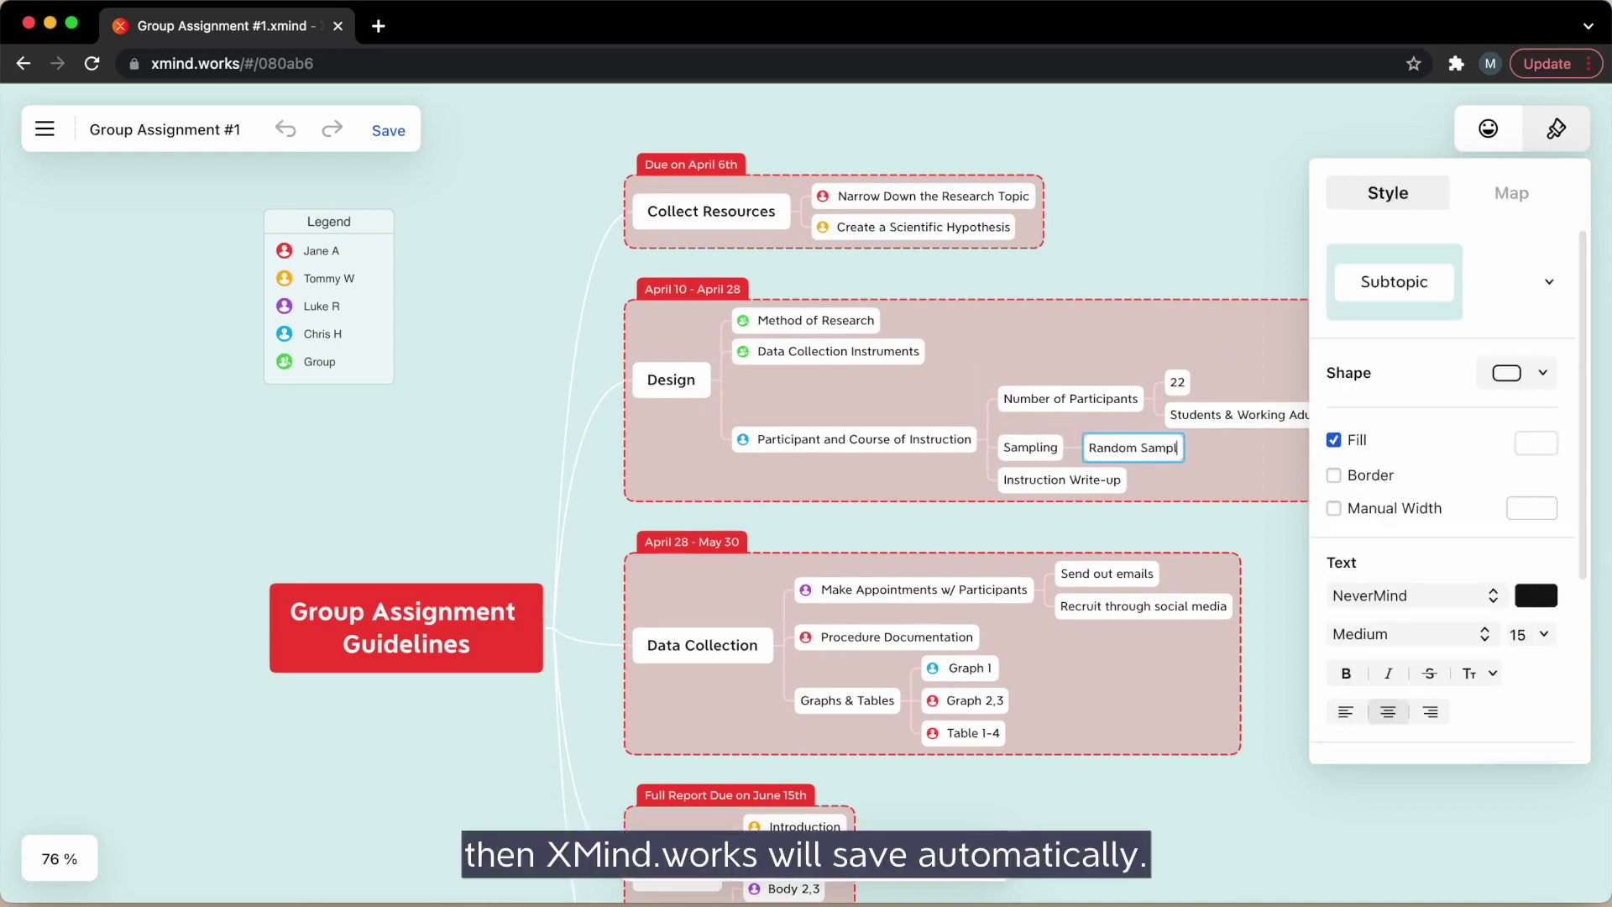
{"action": "type", "text": "ing"}
{"action": "key", "text": "BackSpace"}
{"action": "key", "text": "BackSpace"}
{"action": "key", "text": "BackSpace"}
{"action": "key", "text": "BackSpace"}
{"action": "key", "text": "BackSpace"}
{"action": "type", "text": "pling"}
{"action": "key", "text": "Return"}
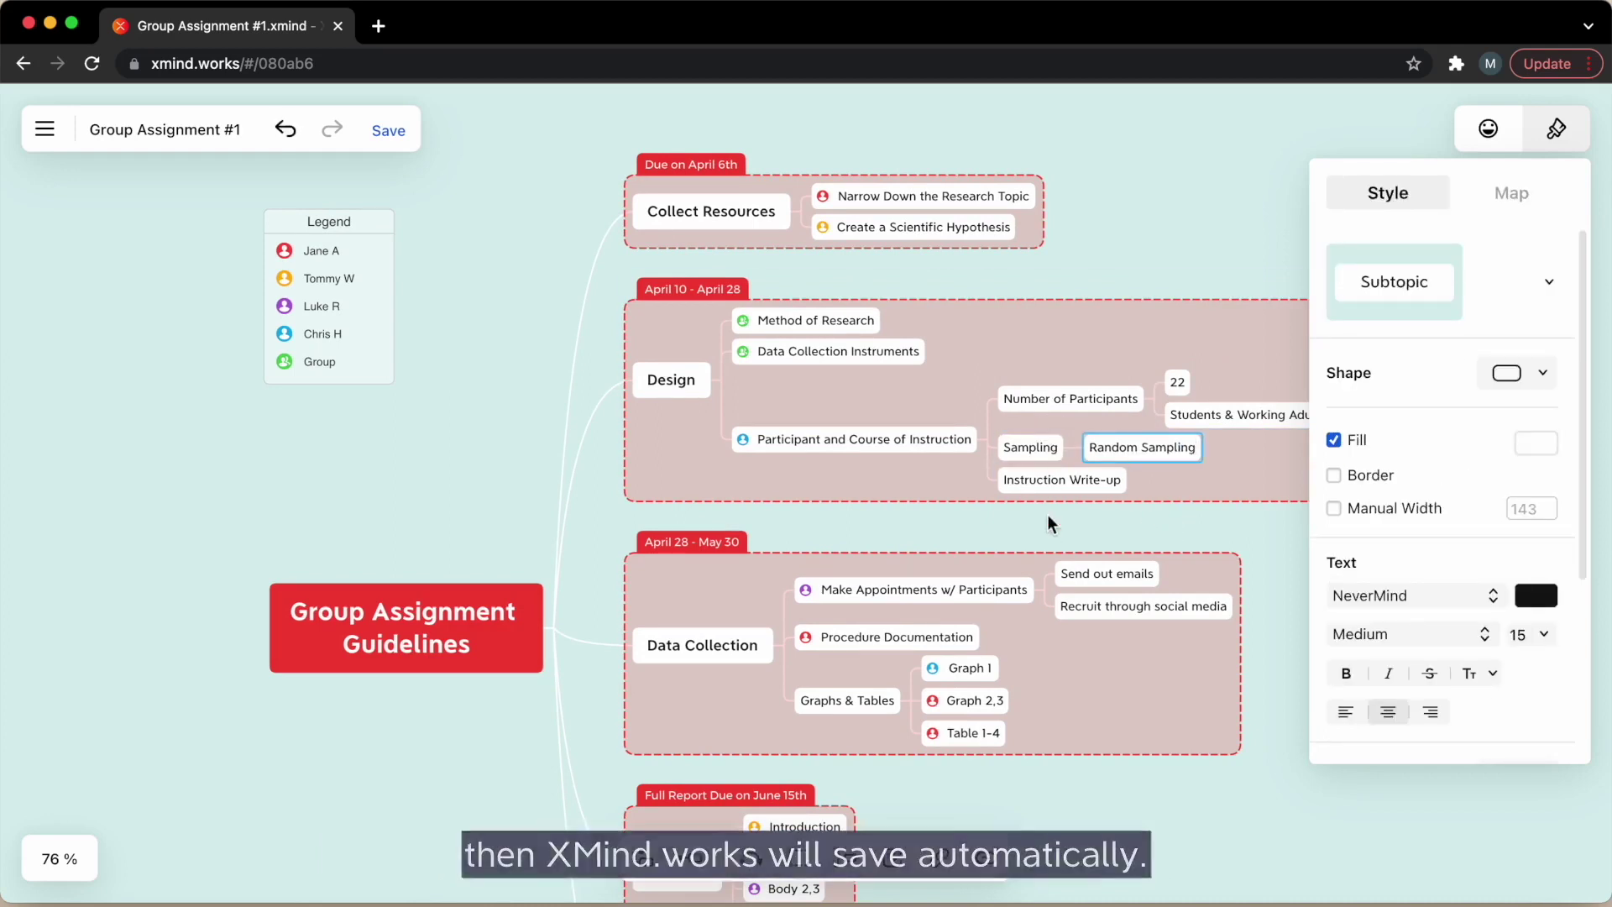
{"action": "left_click", "coordinate": [1048, 515]}
{"action": "left_click", "coordinate": [1083, 401]}
{"action": "left_click", "coordinate": [1437, 143]}
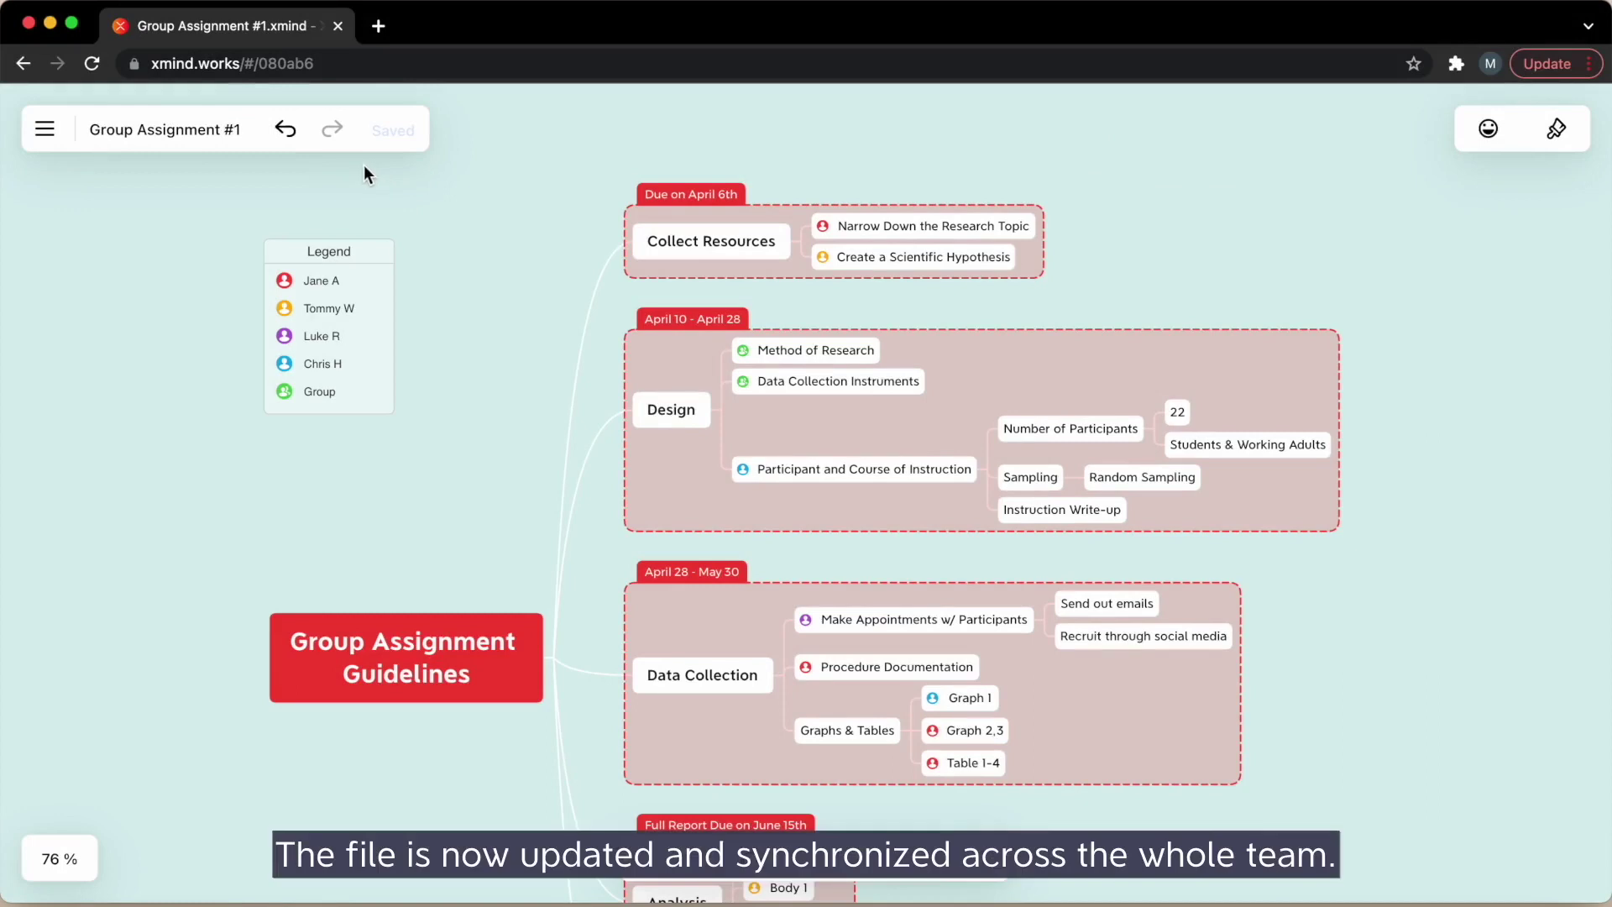
- Leave the Group Assignment map via the menu's Back option and view All Files
{"action": "scroll", "coordinate": [471, 280], "scroll_direction": "down", "scroll_amount": 5}
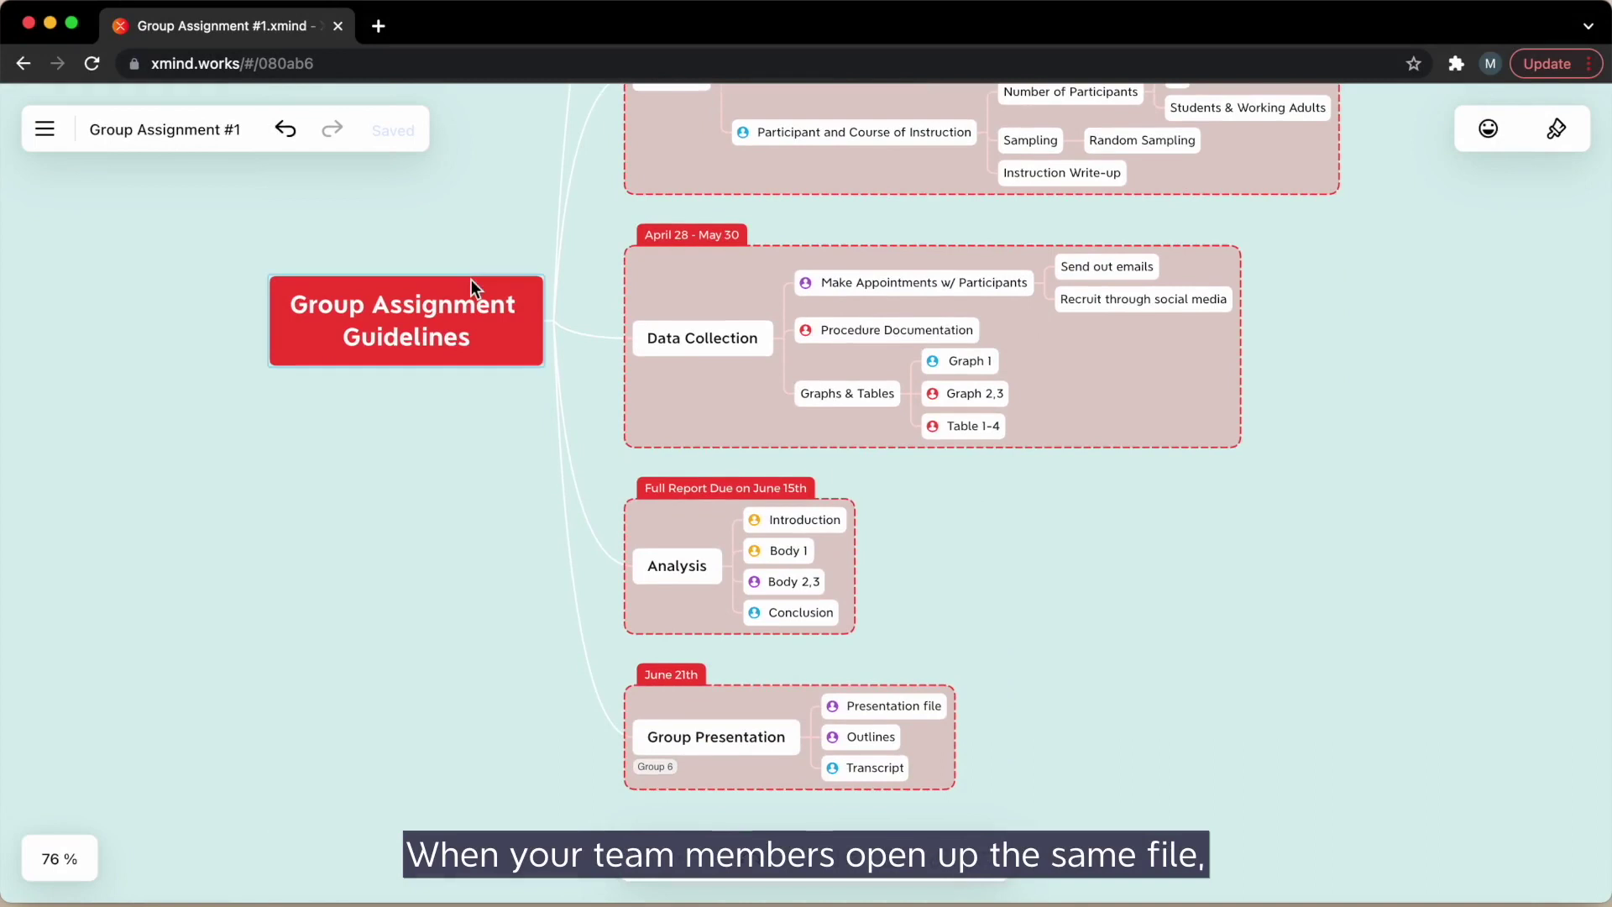
{"action": "scroll", "coordinate": [471, 279], "scroll_direction": "up", "scroll_amount": 5}
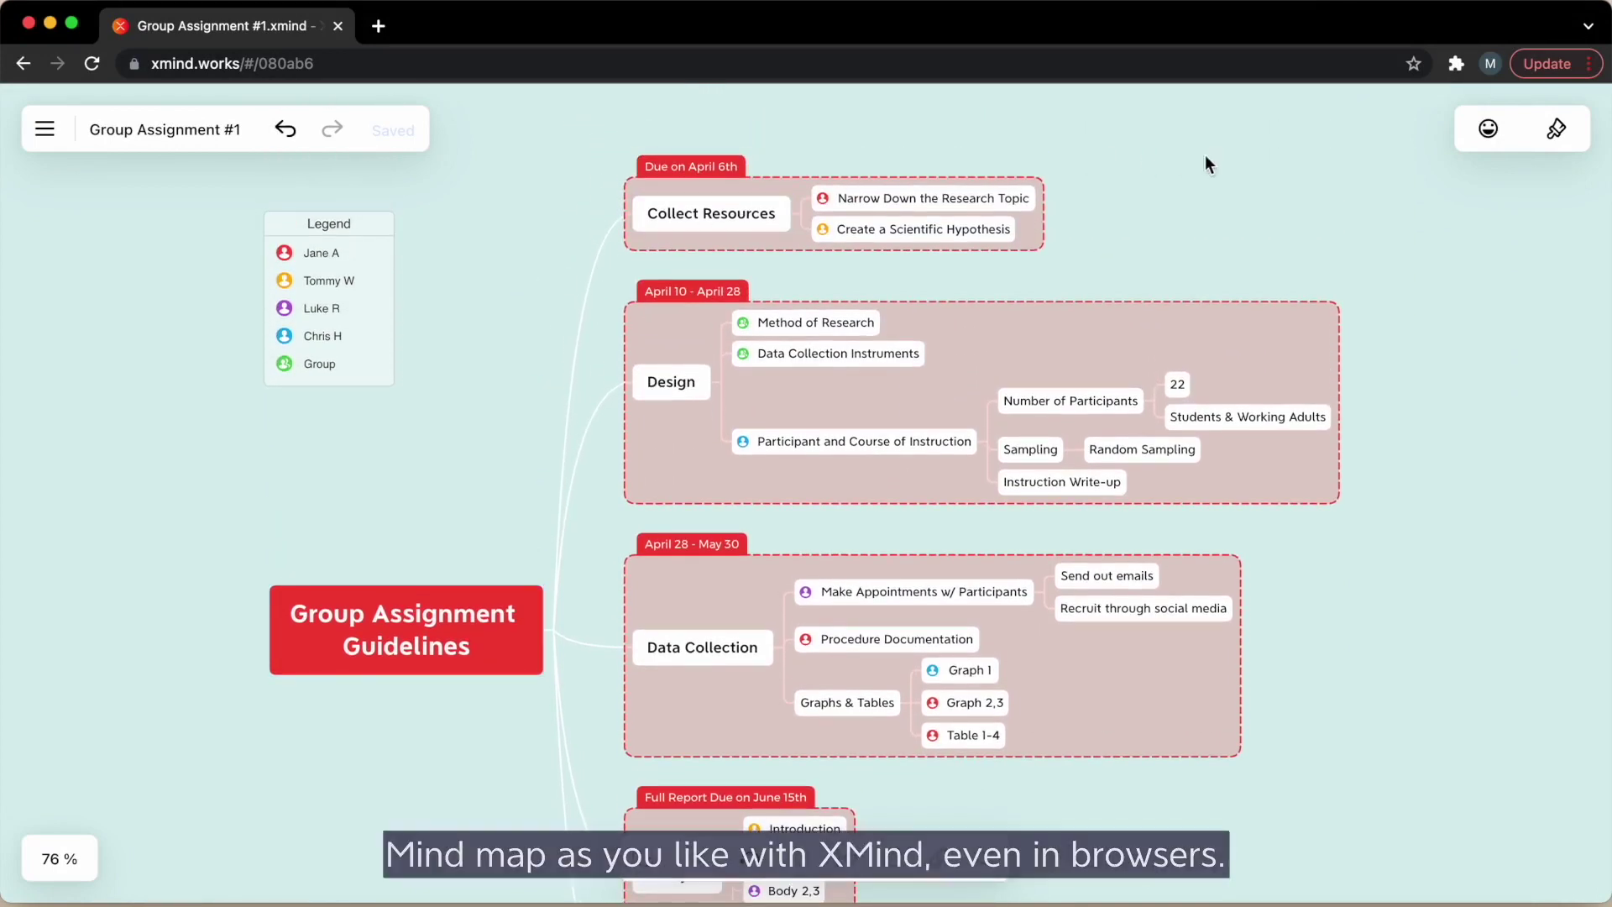
{"action": "left_click", "coordinate": [50, 136]}
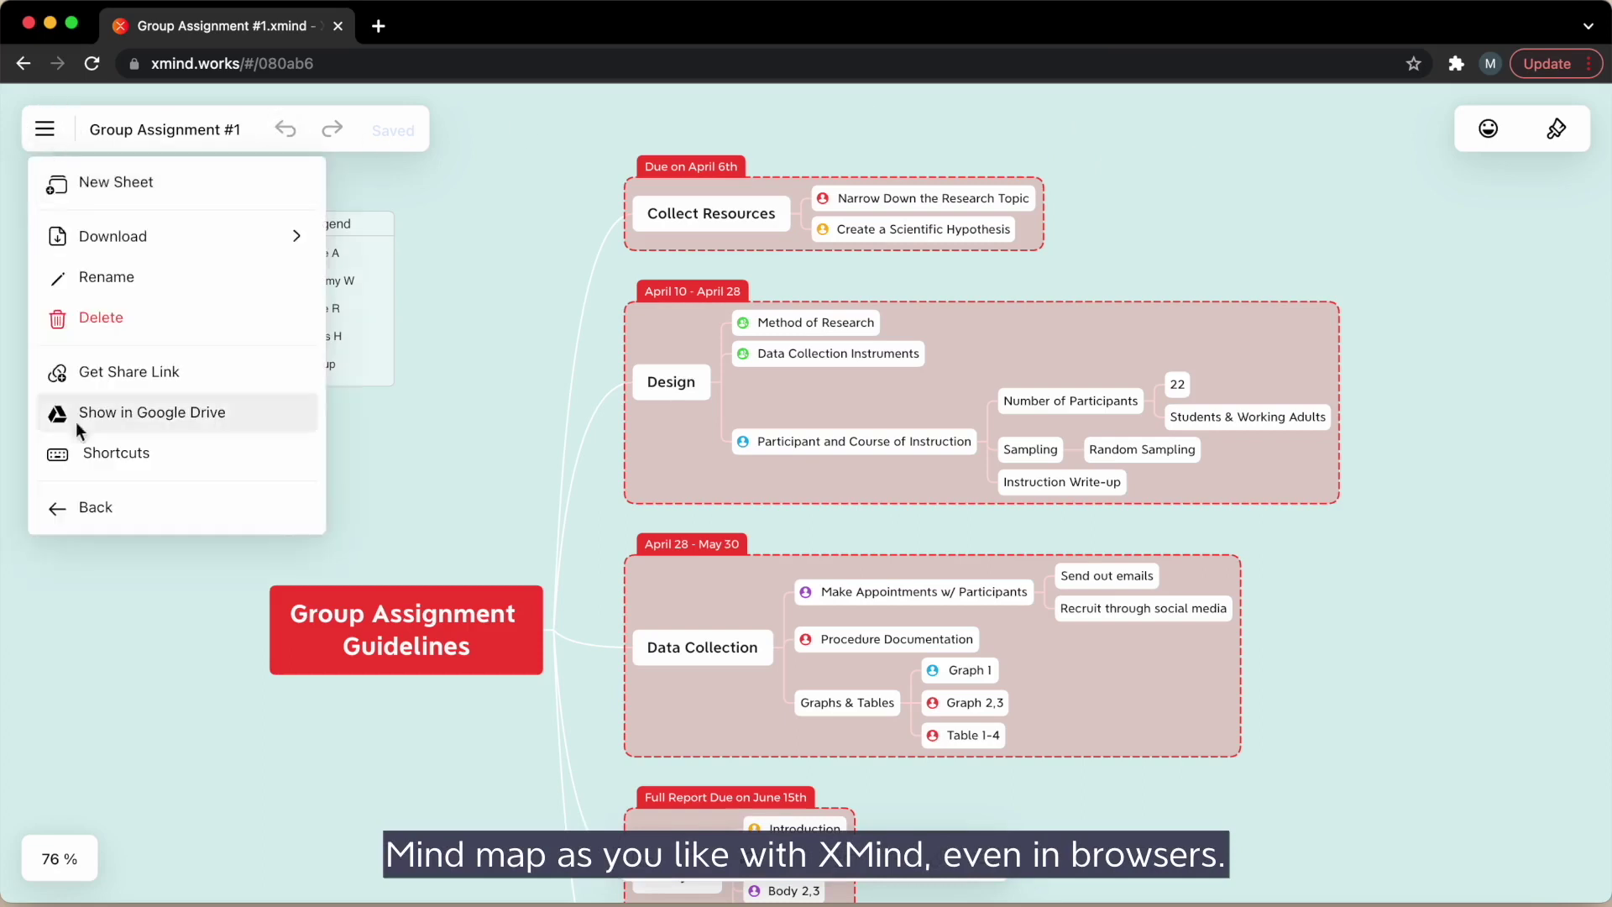
{"action": "left_click", "coordinate": [95, 505]}
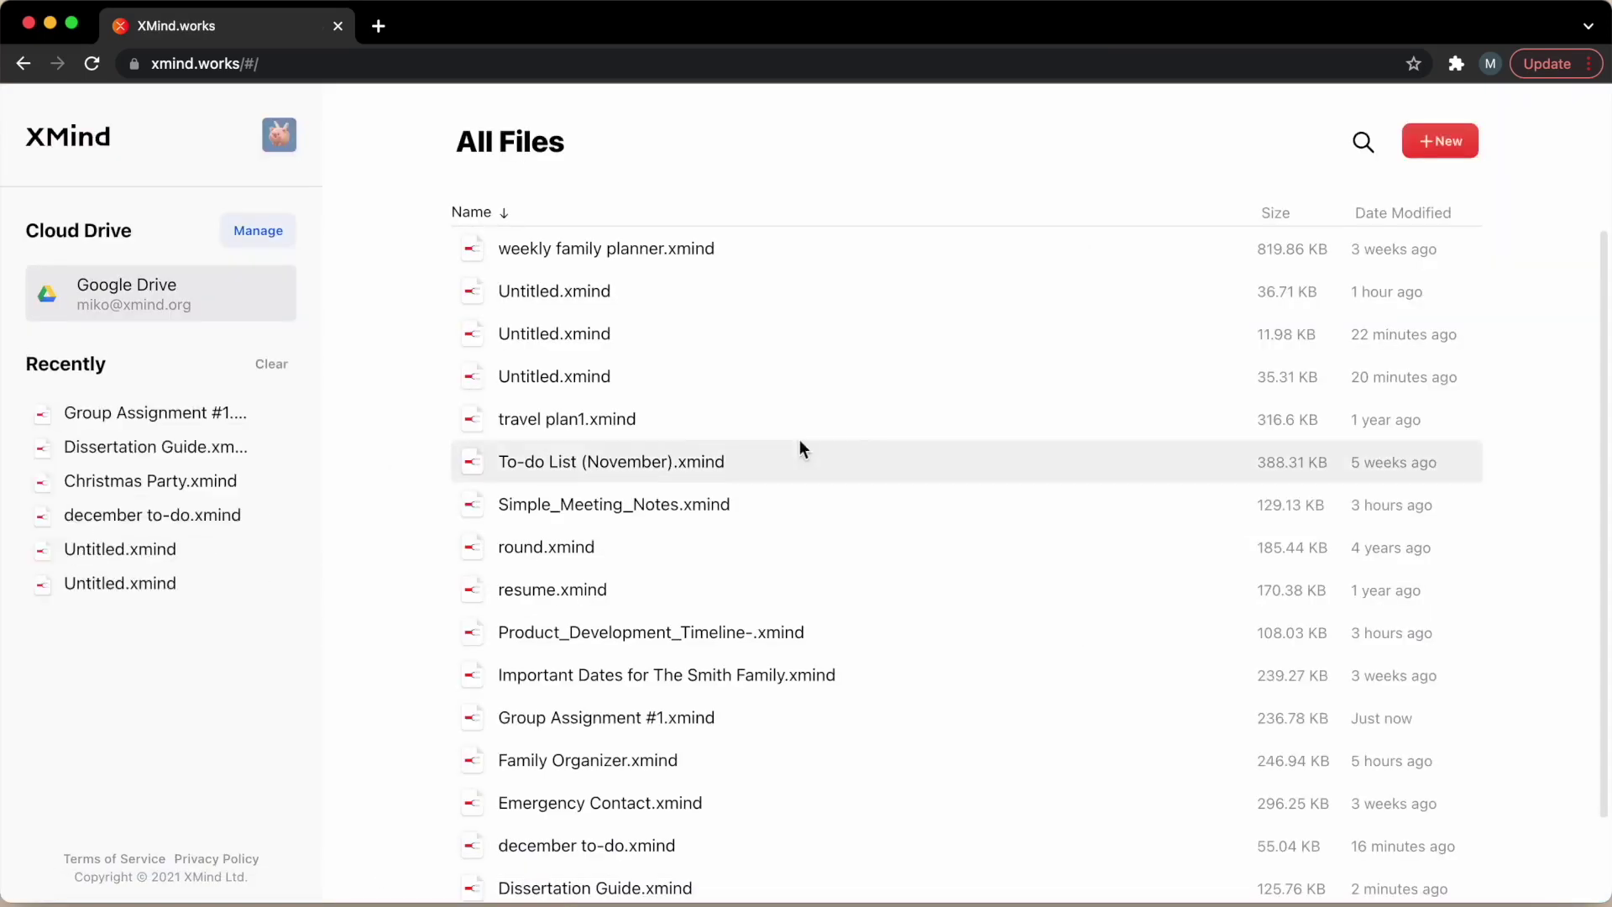
{"action": "scroll", "coordinate": [879, 436], "scroll_direction": "down", "scroll_amount": 2}
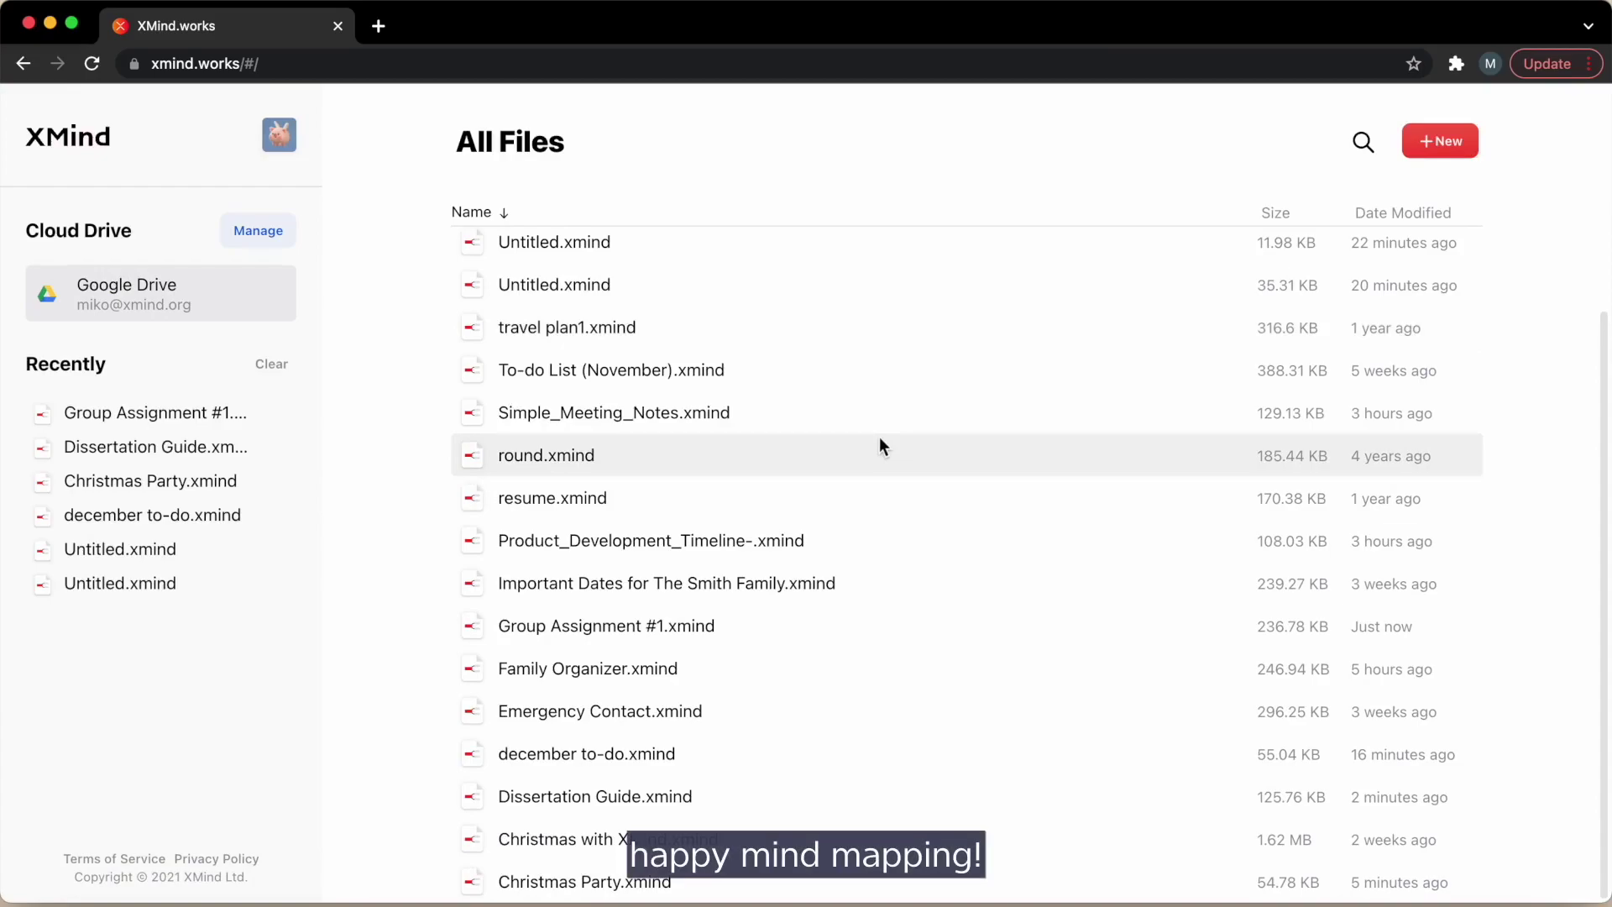